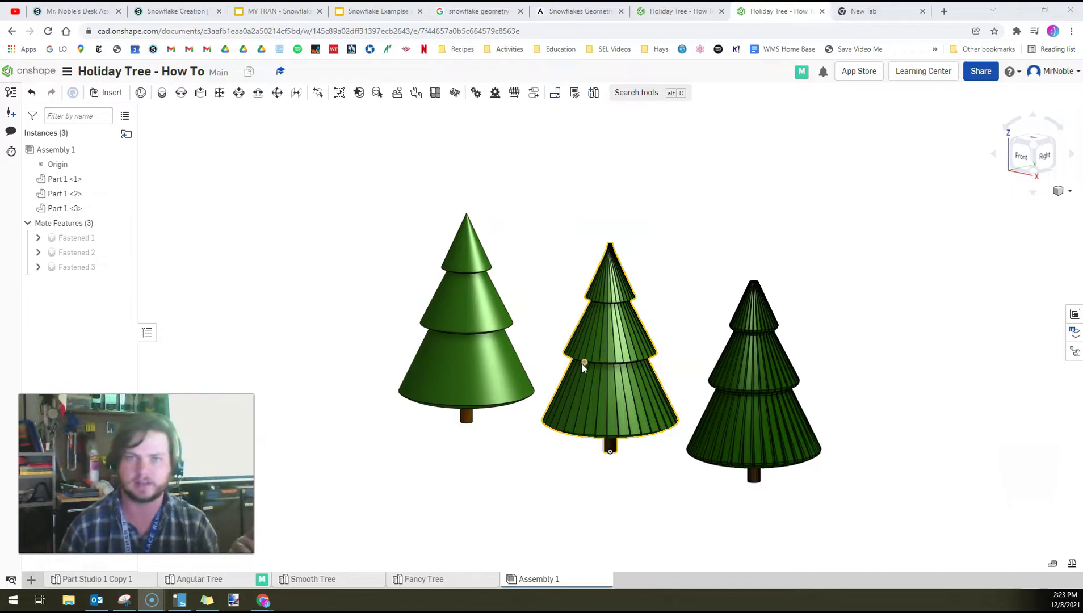
# Switch from Assembly 1 to the Angular Tree part studio to view its tree profile sketch.
pyautogui.click(199, 578)
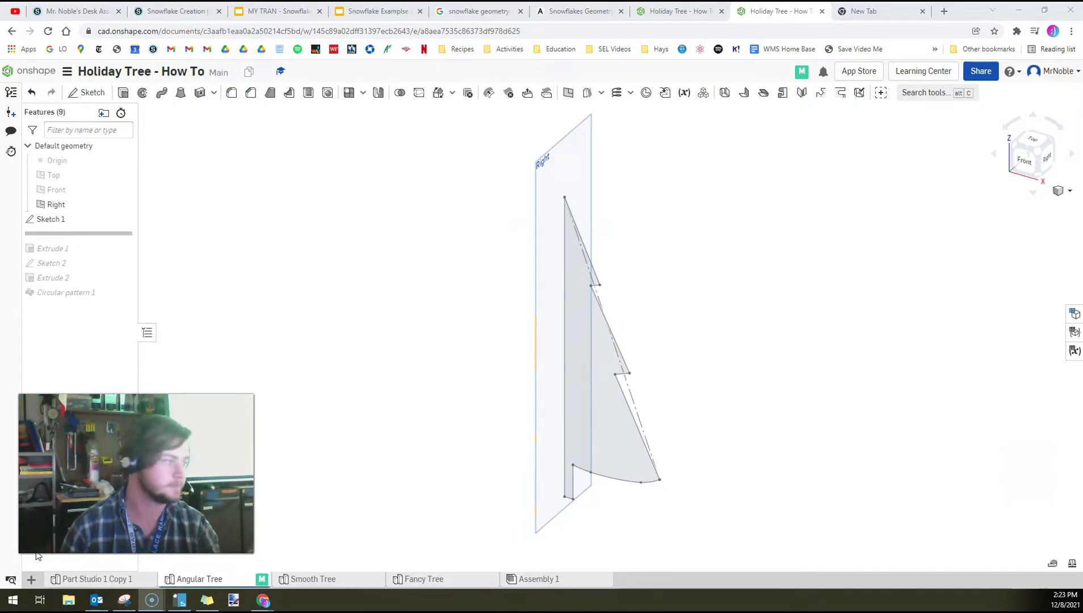
# In the How to studio, start a sketch on the Front plane, viewed normal.
pyautogui.click(85, 578)
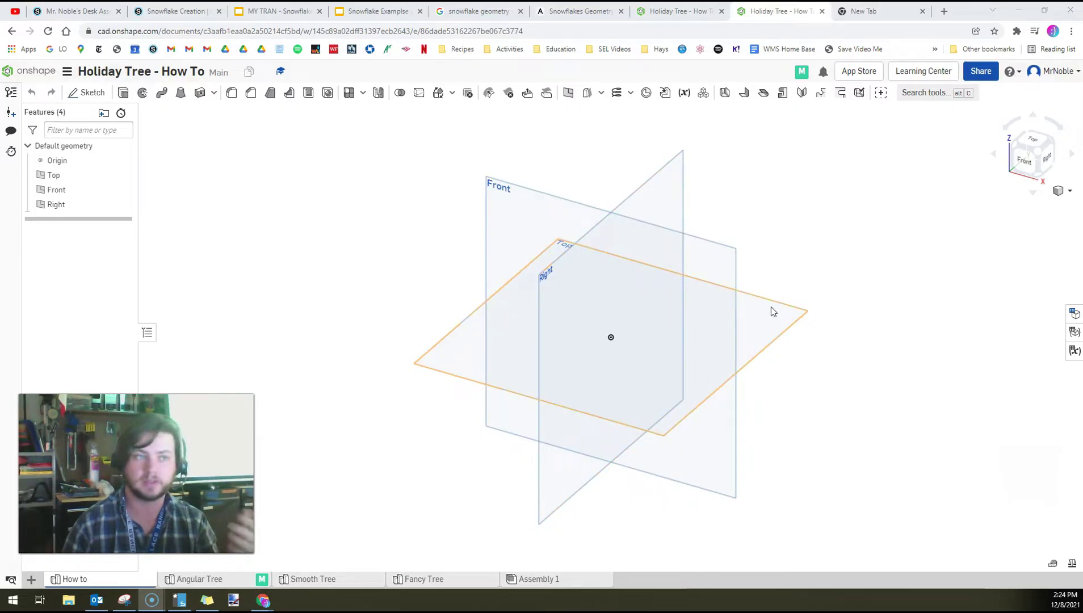
pyautogui.click(86, 92)
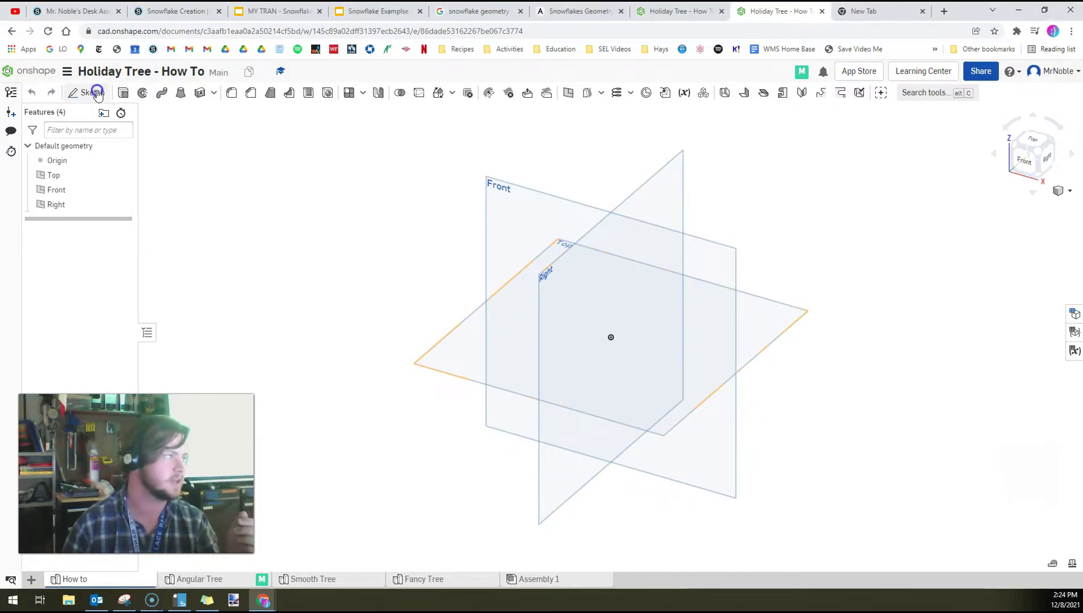
pyautogui.click(514, 189)
pyautogui.click(1025, 161)
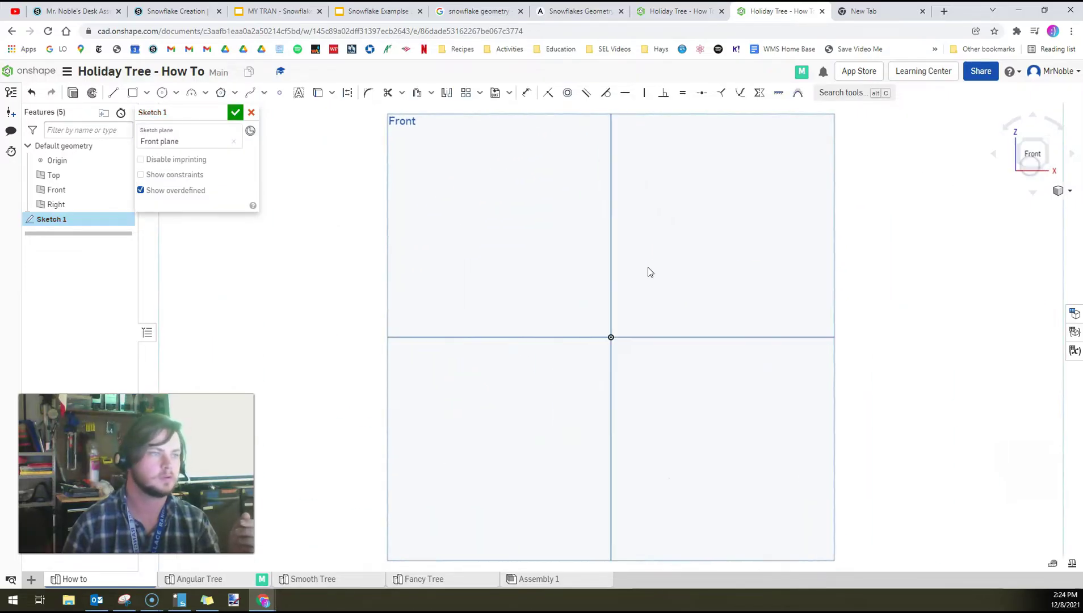
pyautogui.moveTo(665, 239); pyautogui.dragTo(549, 358, button='middle')
# Draw a vertical line up from the origin, 6.5 ft (78) long.
pyautogui.click(114, 92)
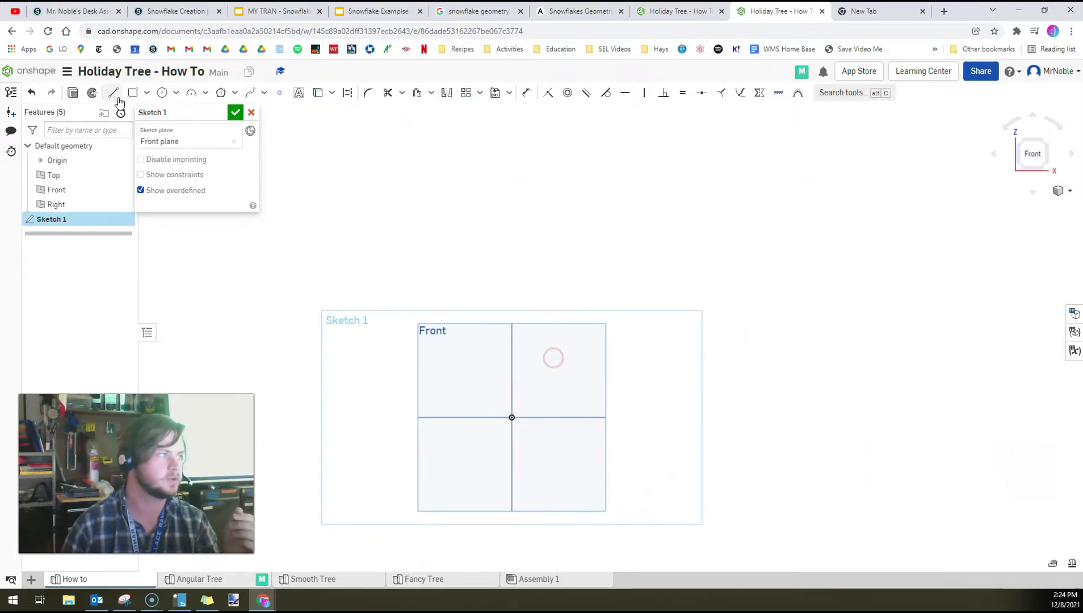
pyautogui.click(513, 418)
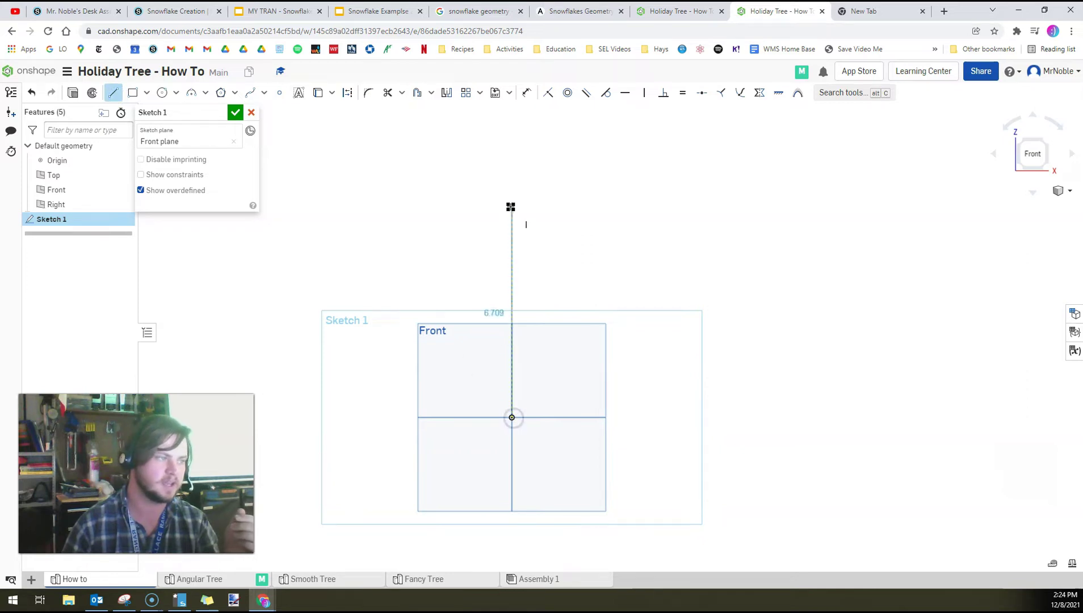
pyautogui.write('6')
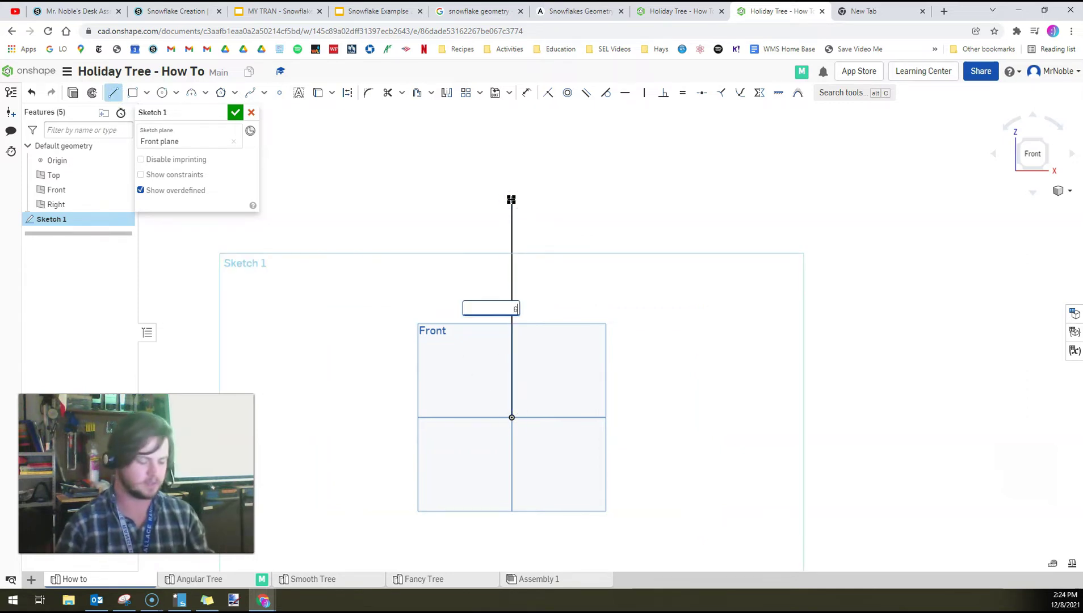
pyautogui.write(' ft')
pyautogui.press('BackSpace')
pyautogui.press('BackSpace')
pyautogui.press('BackSpace')
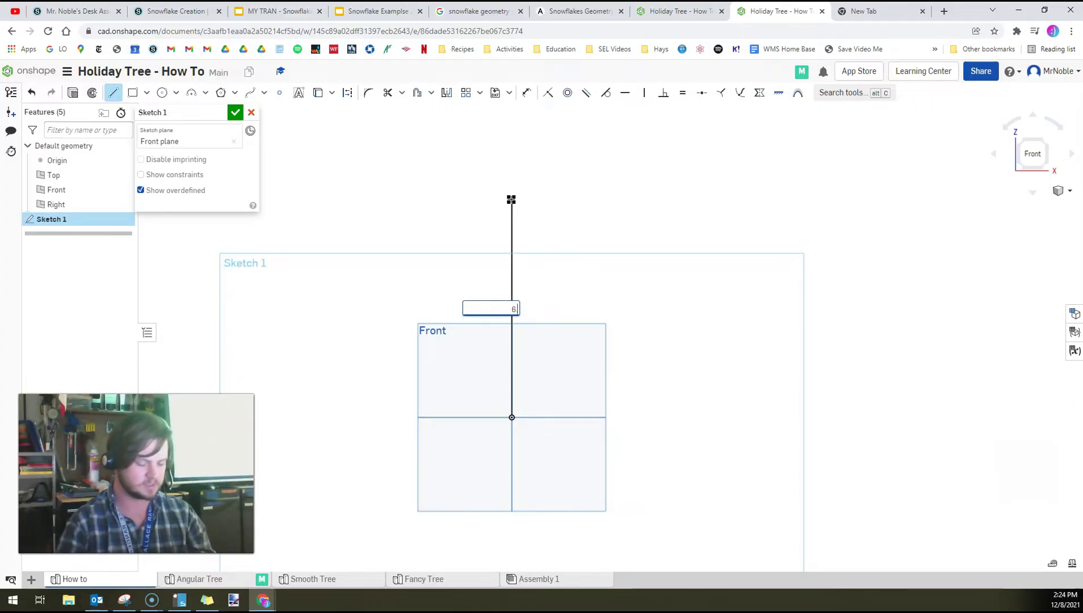
pyautogui.write('.5 ft')
pyautogui.press('Return')
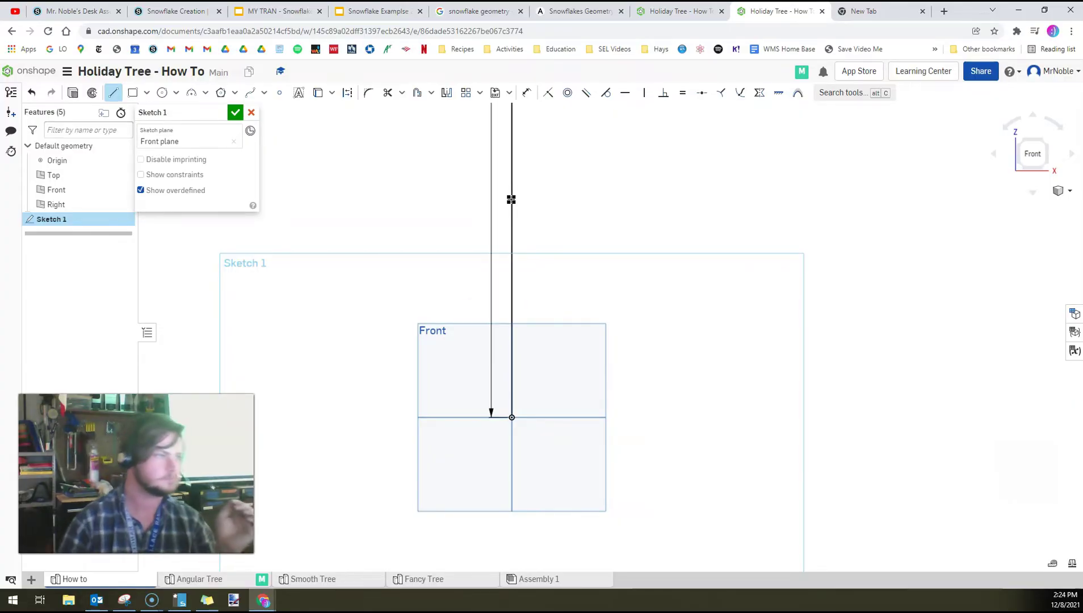
pyautogui.scroll(-5, 549, 218)
pyautogui.moveTo(566, 173); pyautogui.dragTo(579, 334, button='middle')
pyautogui.scroll(-3, 575, 248)
pyautogui.moveTo(594, 155); pyautogui.dragTo(611, 242, button='middle')
# Draw a dashed construction guide slanting down-right from the vertical line's top.
pyautogui.press('Escape')
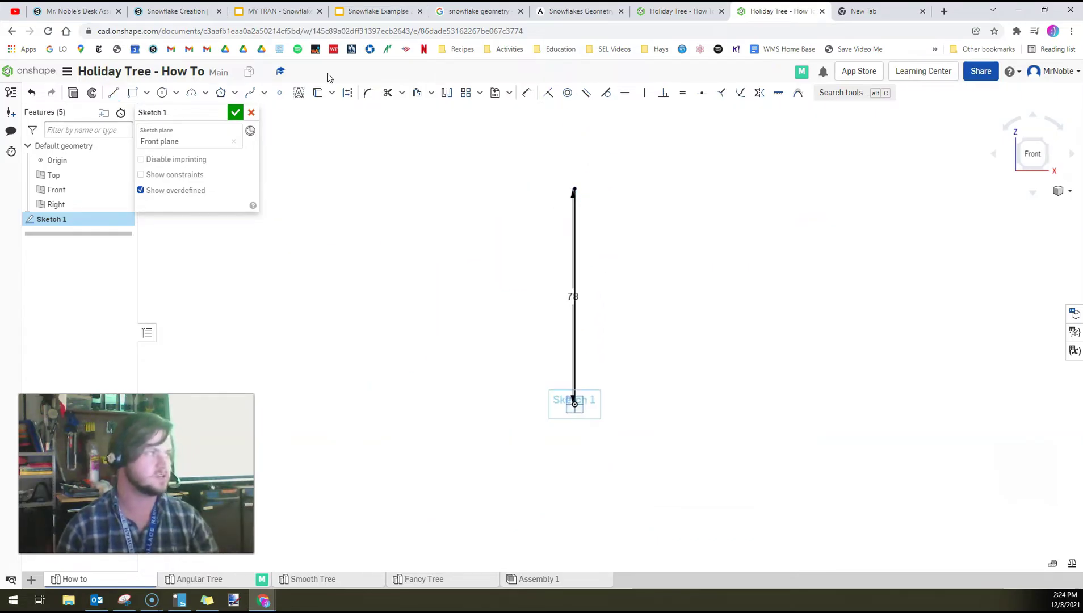
pyautogui.click(350, 93)
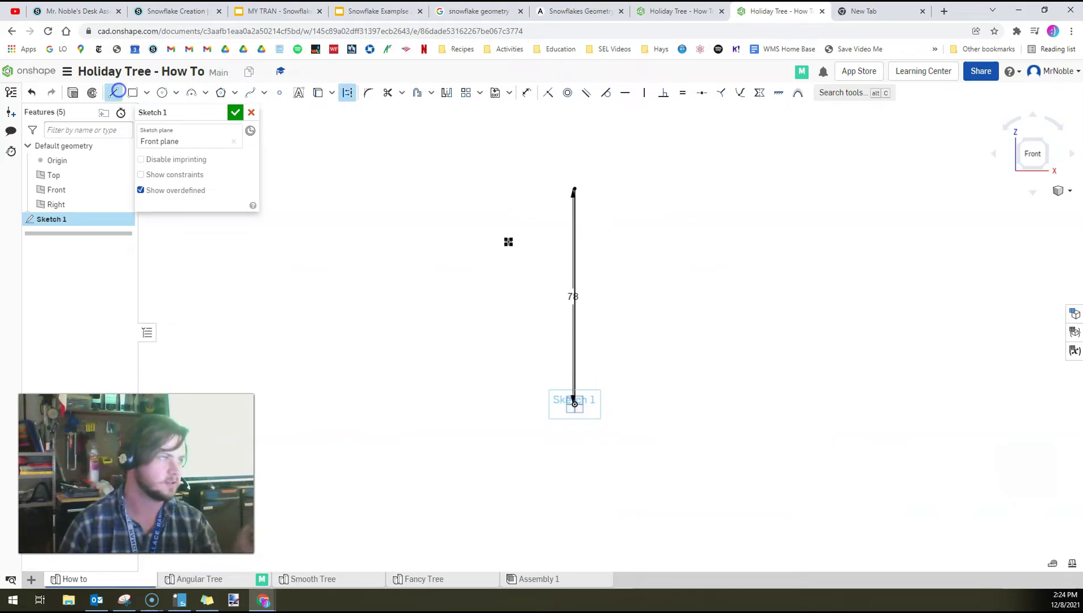
pyautogui.click(574, 189)
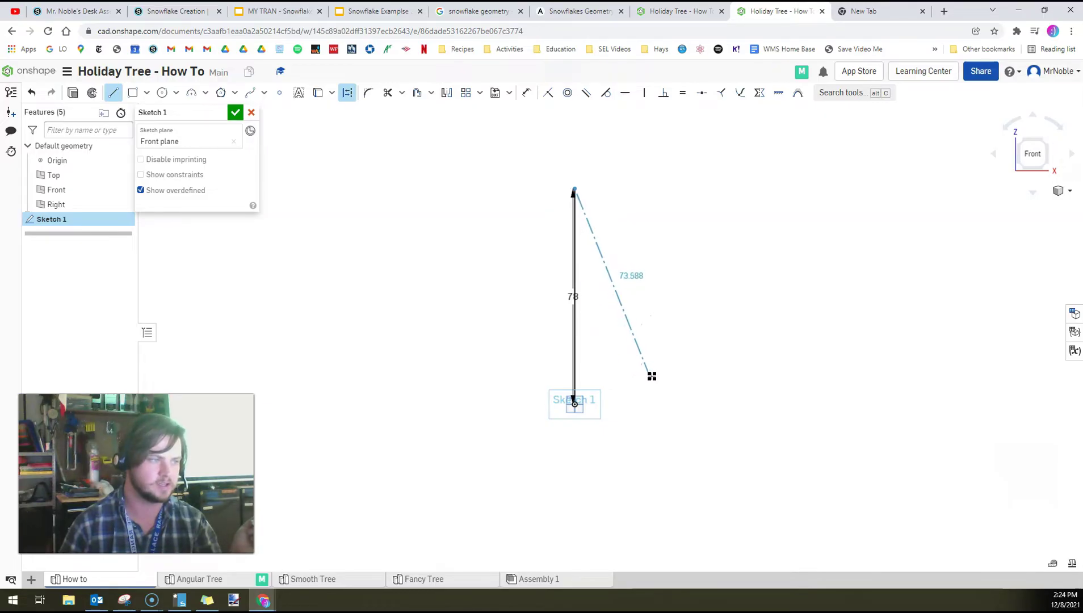
pyautogui.click(655, 368)
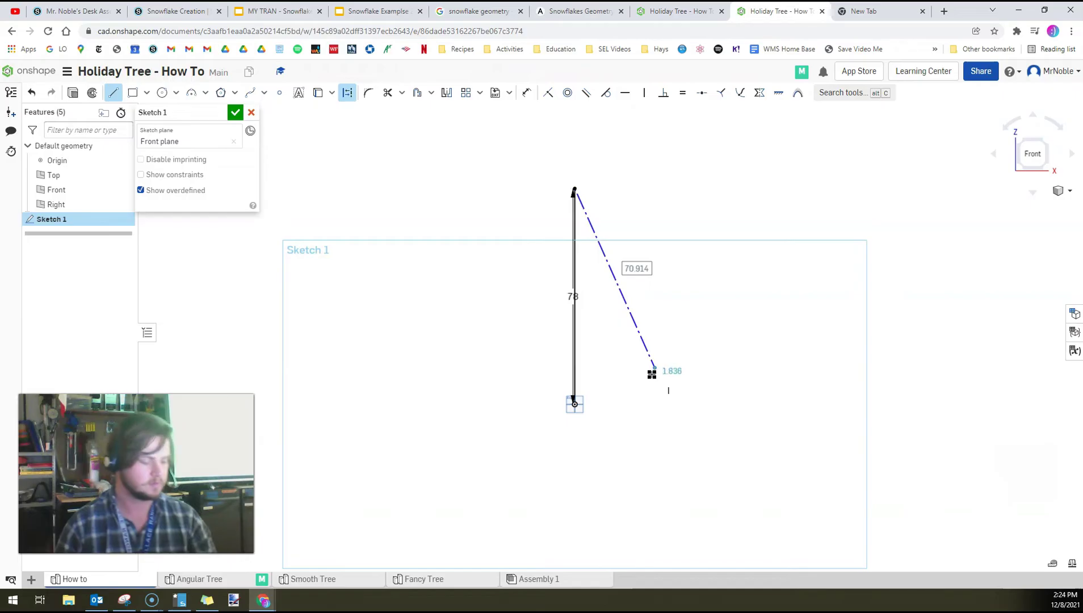
pyautogui.press('Escape')
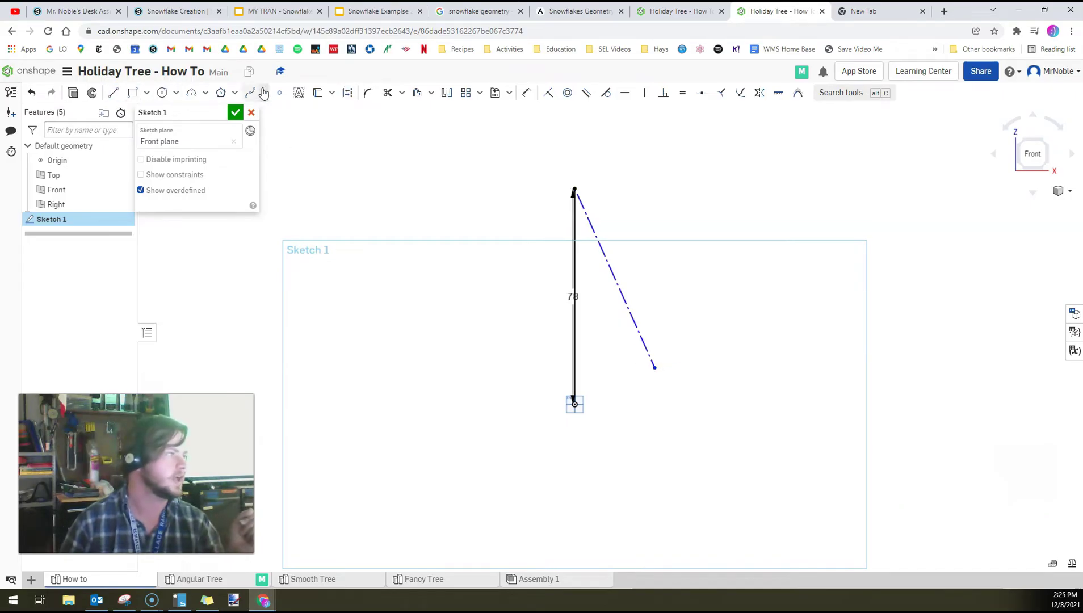
# Draw the narrow trunk rectangle from the origin, about 2.559 by 13.233.
pyautogui.click(132, 93)
pyautogui.scroll(5, 516, 370)
pyautogui.click(669, 475)
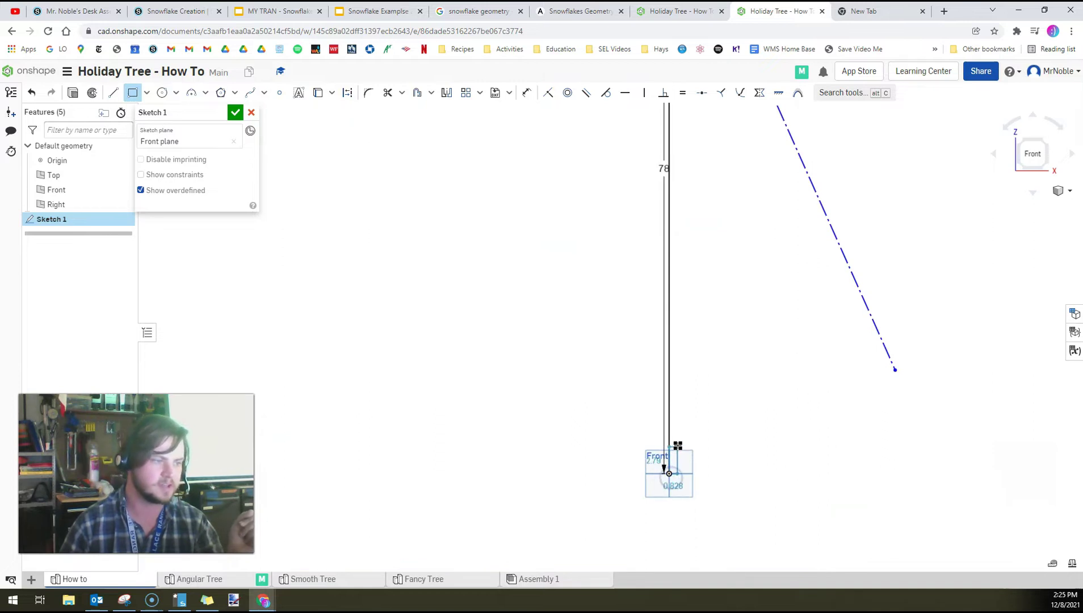
pyautogui.click(688, 373)
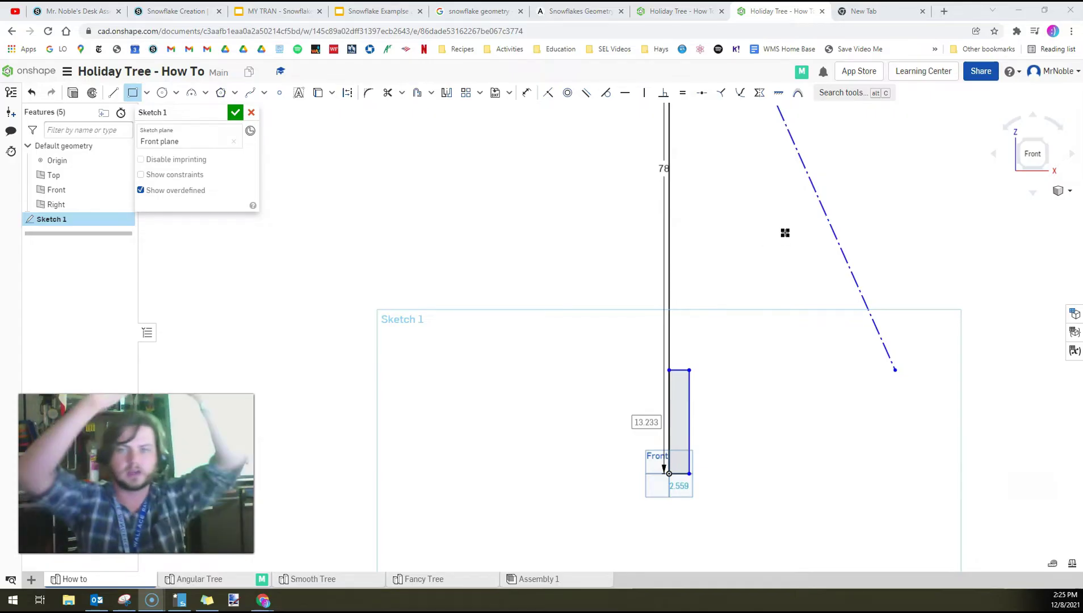
pyautogui.moveTo(799, 239); pyautogui.dragTo(775, 264, button='middle')
pyautogui.scroll(-5, 716, 295)
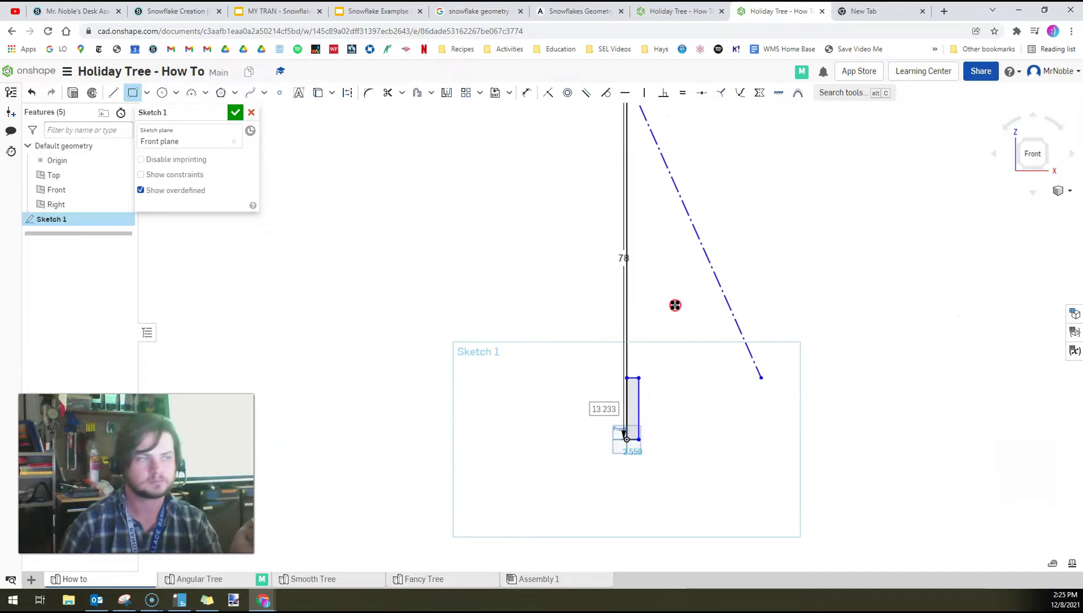
pyautogui.moveTo(675, 306); pyautogui.dragTo(668, 325, button='middle')
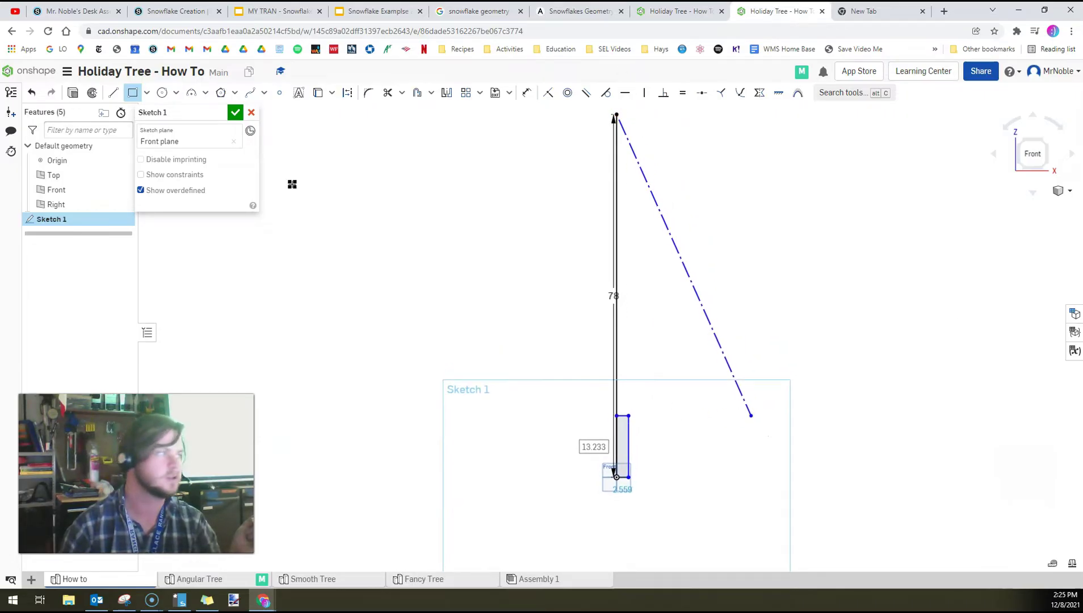
# Add a spline curved base from beside the trunk top to the guide line's end.
pyautogui.click(253, 93)
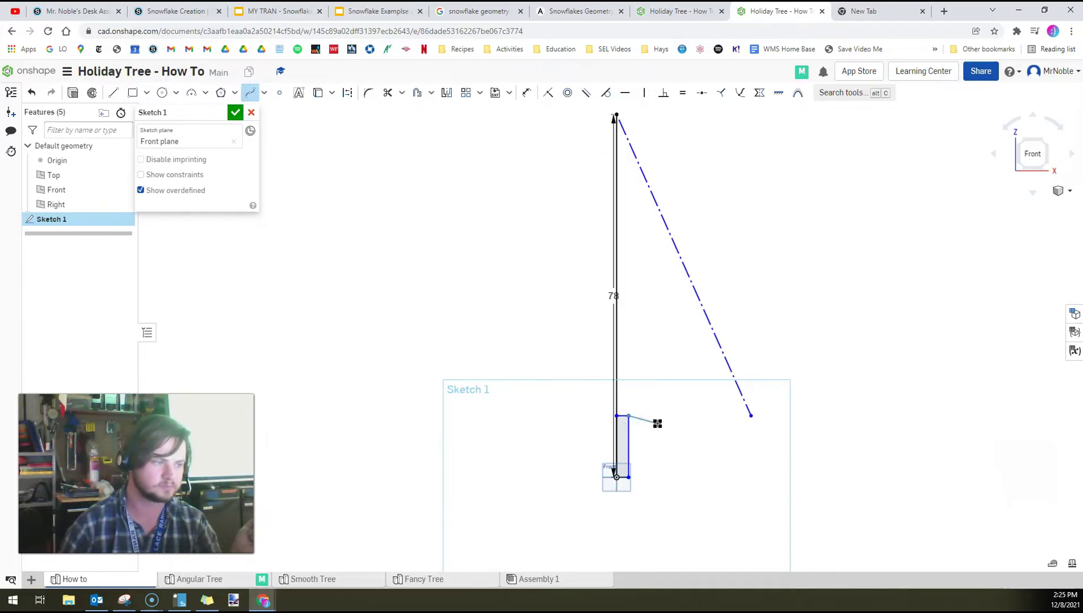
pyautogui.click(663, 425)
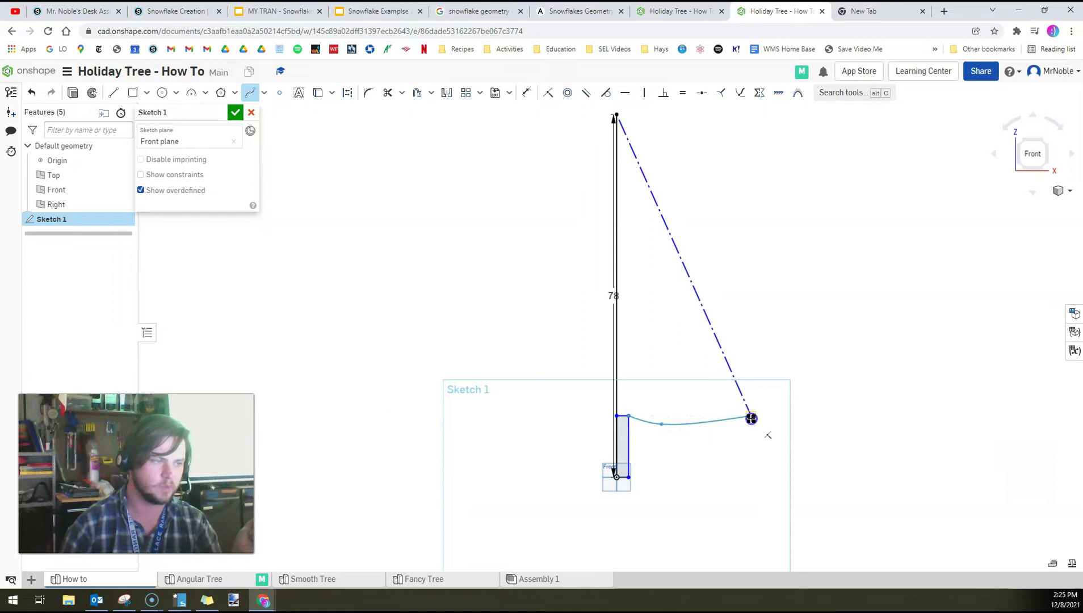
pyautogui.doubleClick(751, 416)
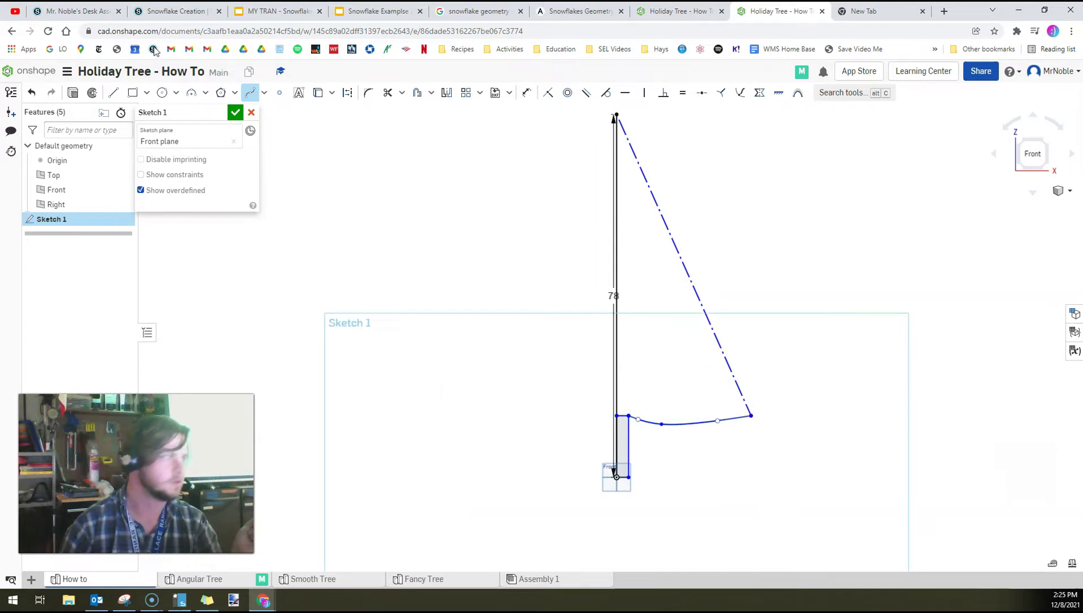
# Draw the stepped outline: two slanted tier edges with inward notches, closing at the base curve.
pyautogui.click(118, 93)
pyautogui.click(617, 115)
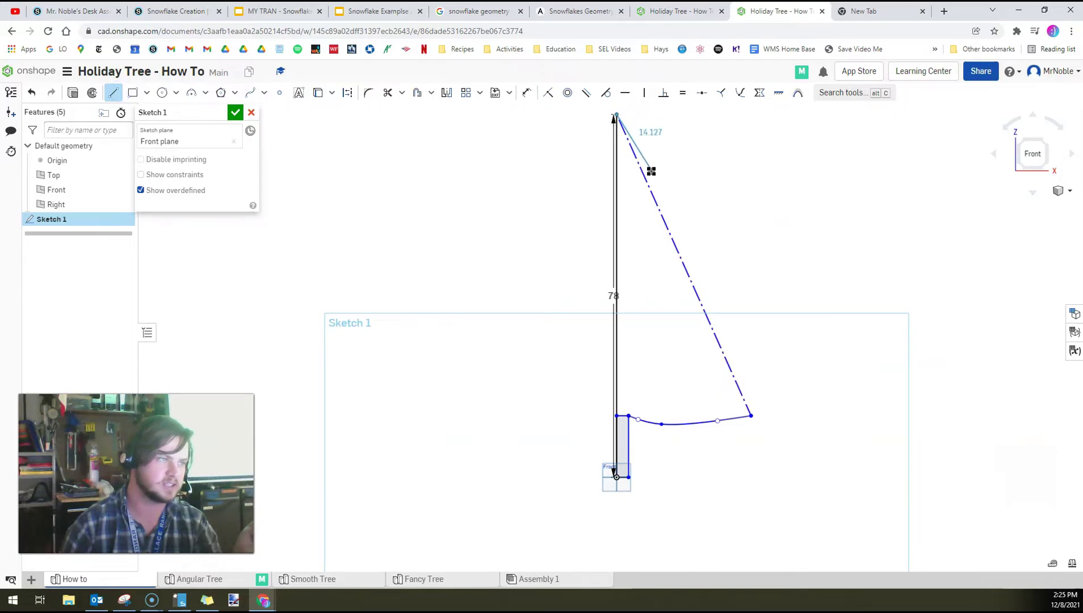
pyautogui.click(659, 189)
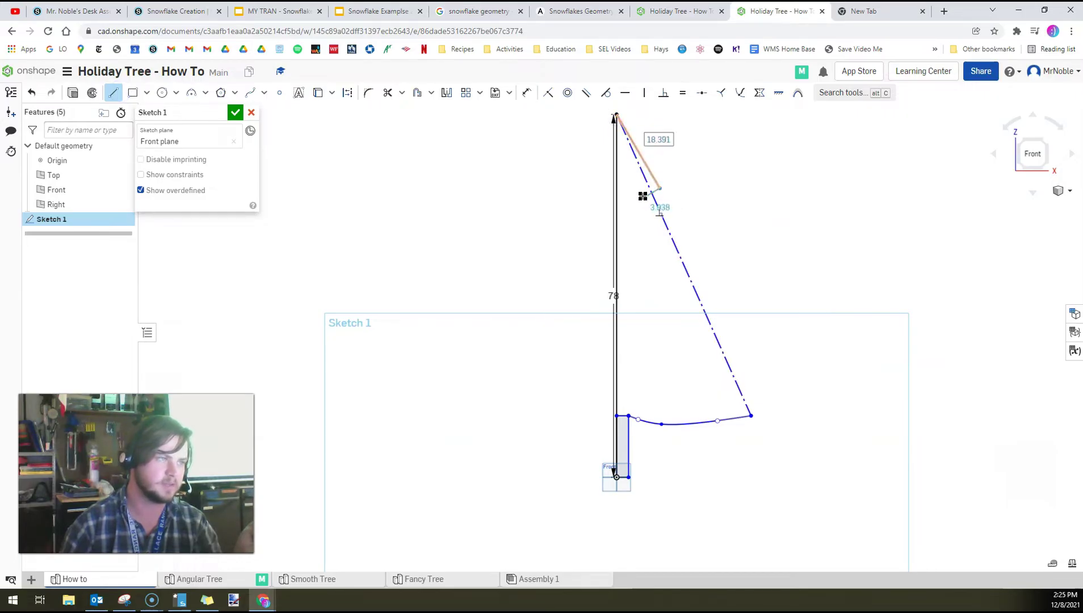
pyautogui.scroll(3, 643, 194)
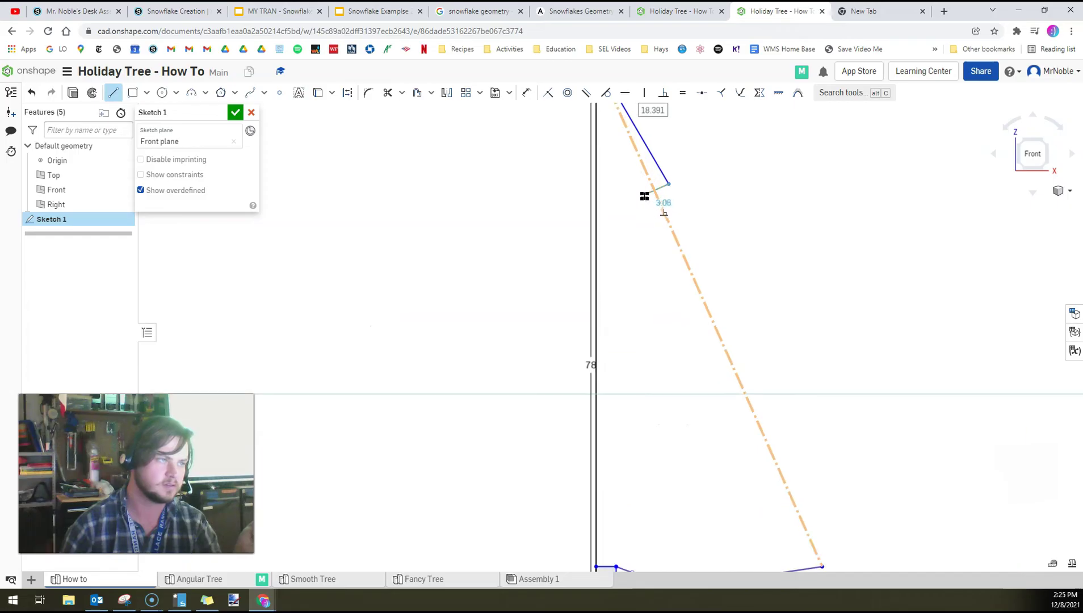
pyautogui.click(641, 190)
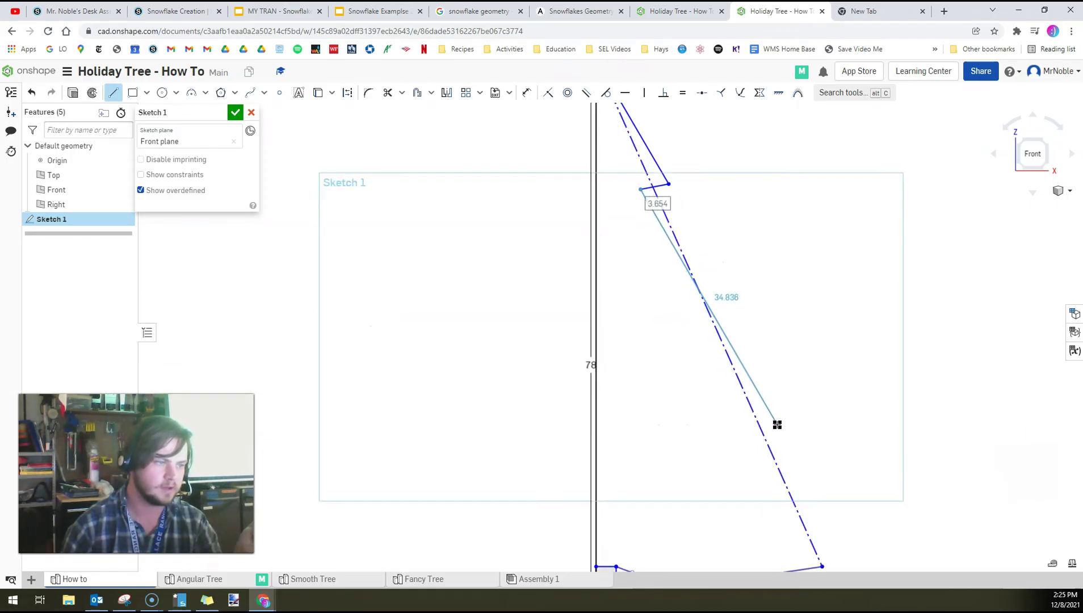
pyautogui.click(769, 410)
pyautogui.click(725, 415)
pyautogui.click(822, 566)
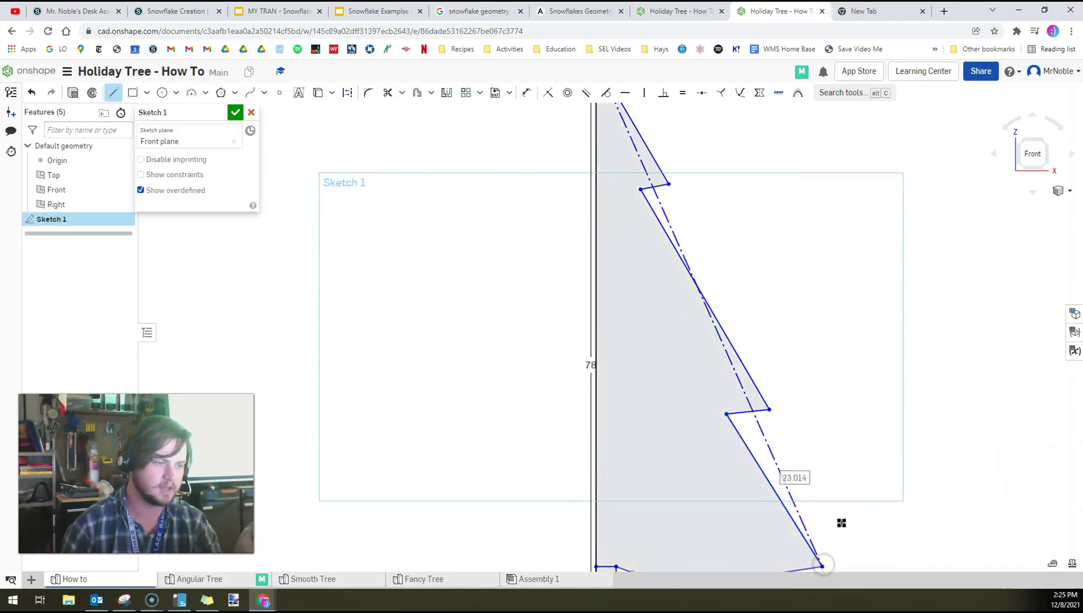
# Exit the completed tree profile sketch.
pyautogui.scroll(-3, 841, 522)
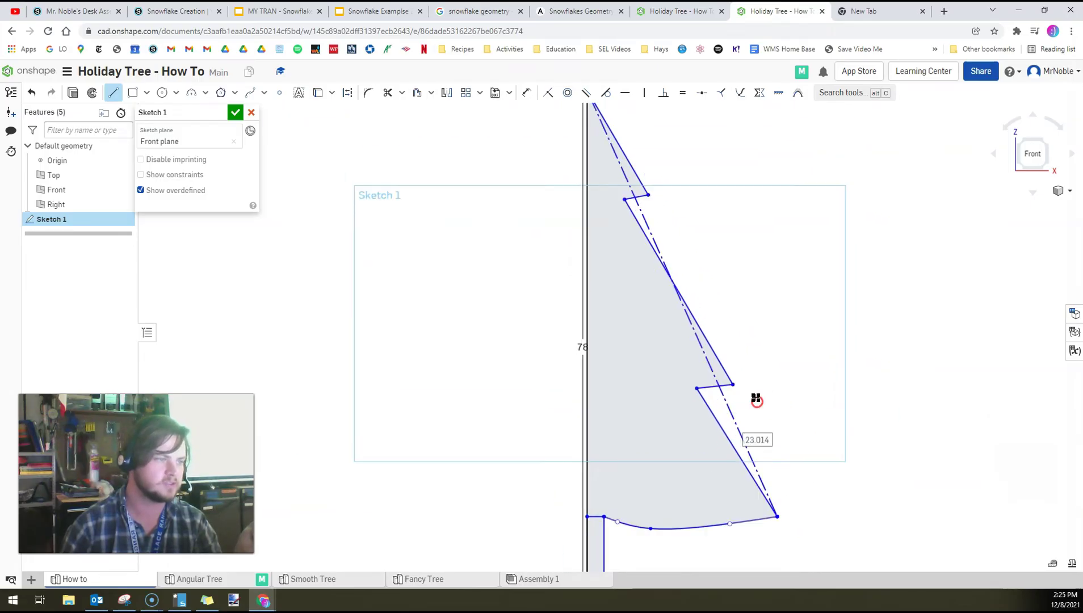
pyautogui.scroll(-3, 616, 341)
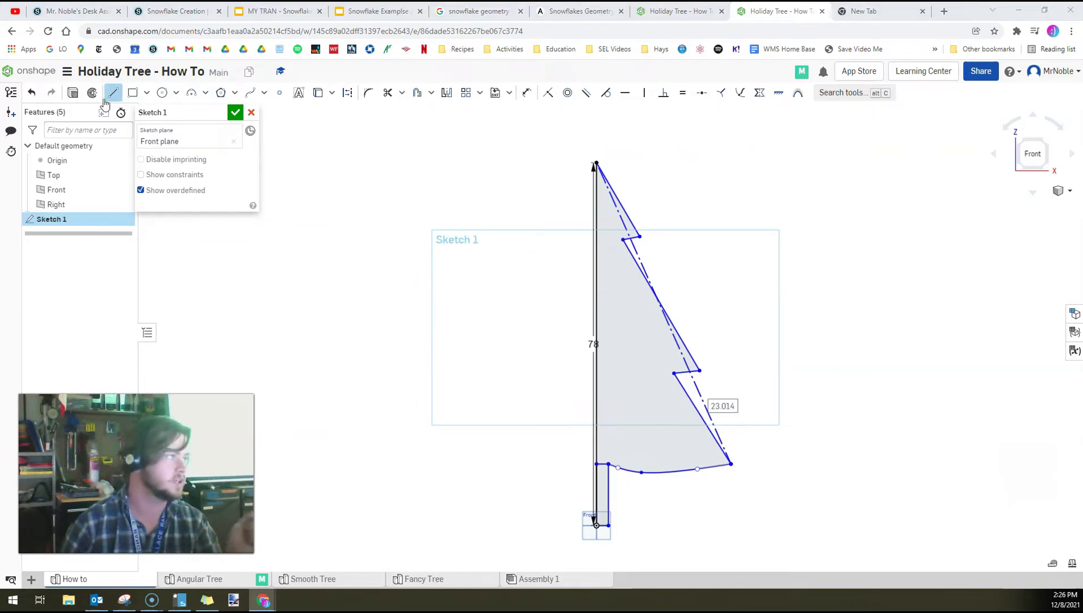
pyautogui.click(235, 112)
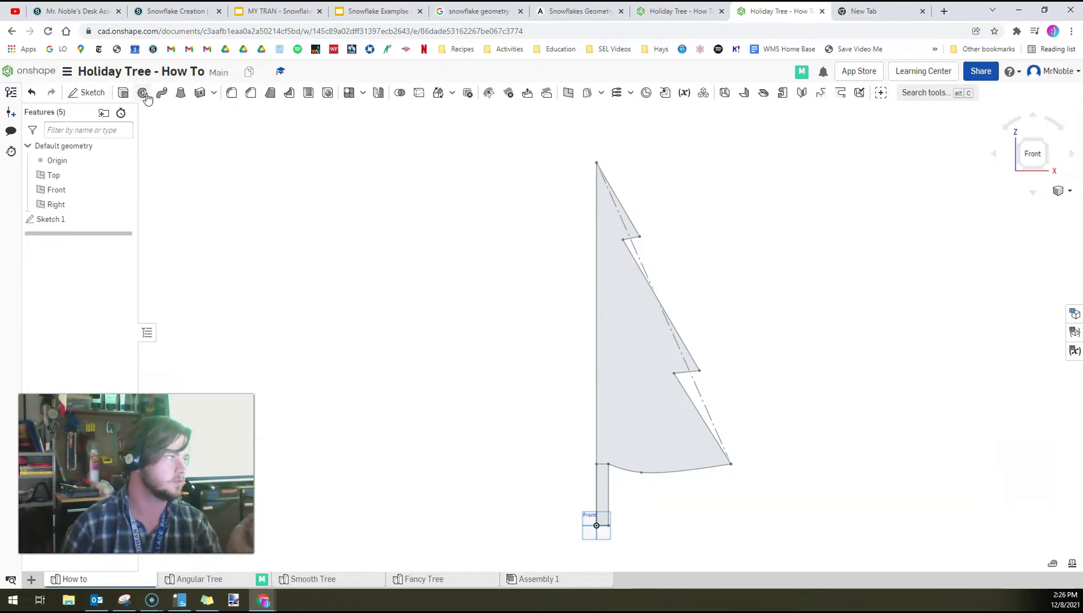
# Revolve the tree and trunk faces a full turn about the trunk's left edge.
pyautogui.click(142, 92)
pyautogui.click(616, 370)
pyautogui.click(600, 483)
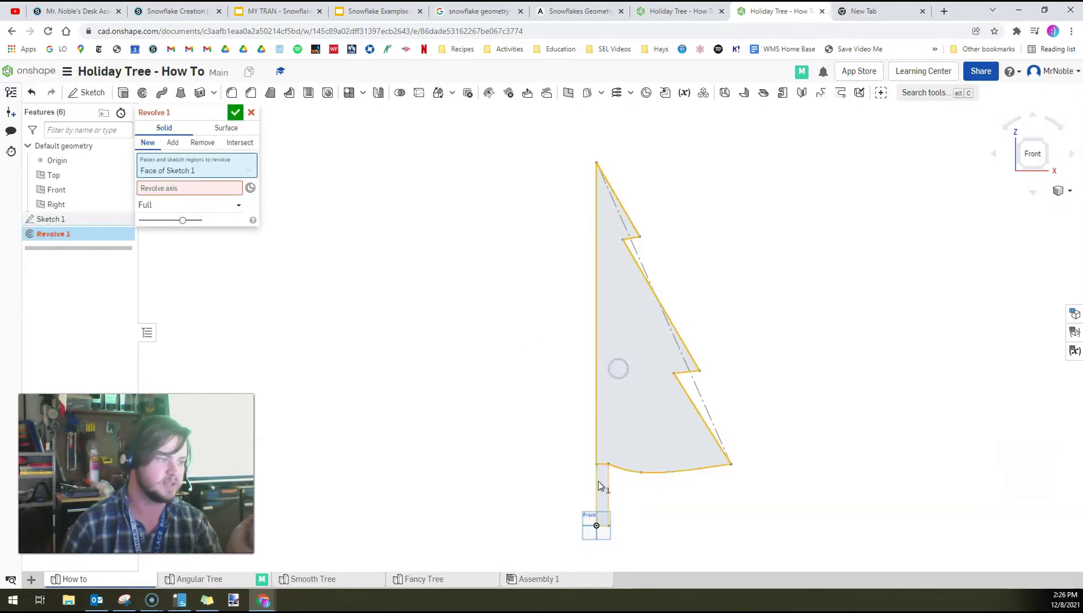
pyautogui.click(188, 203)
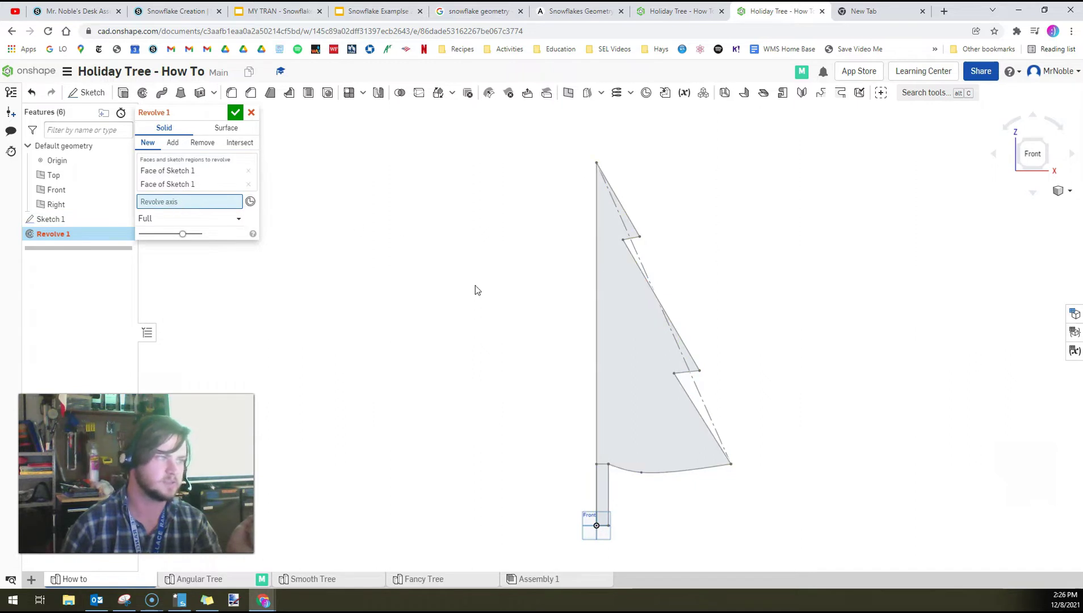
pyautogui.click(186, 203)
pyautogui.click(595, 452)
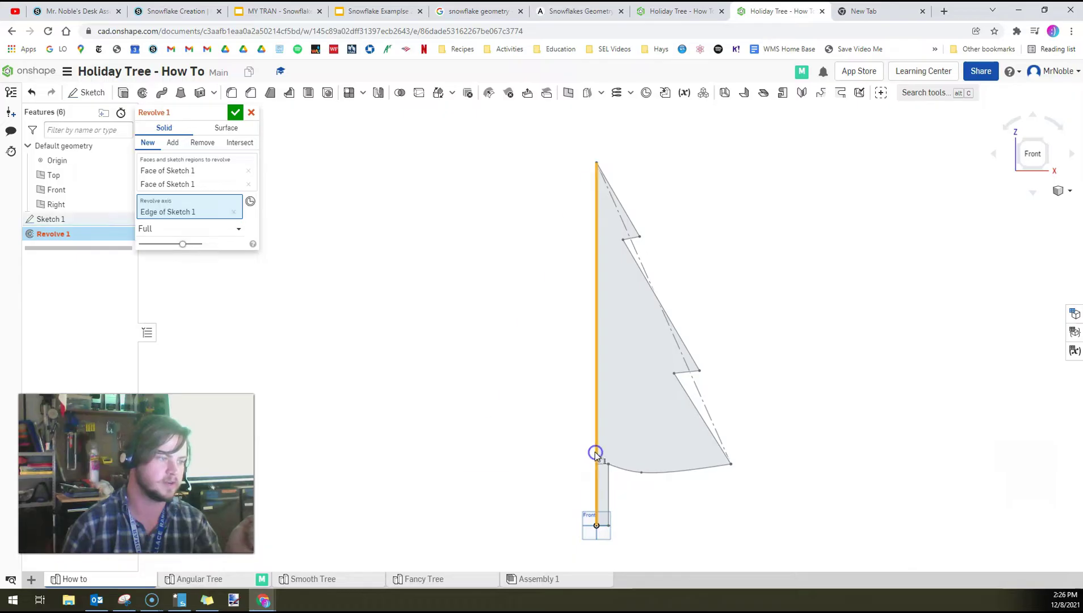
pyautogui.moveTo(761, 445); pyautogui.dragTo(760, 448, button='right')
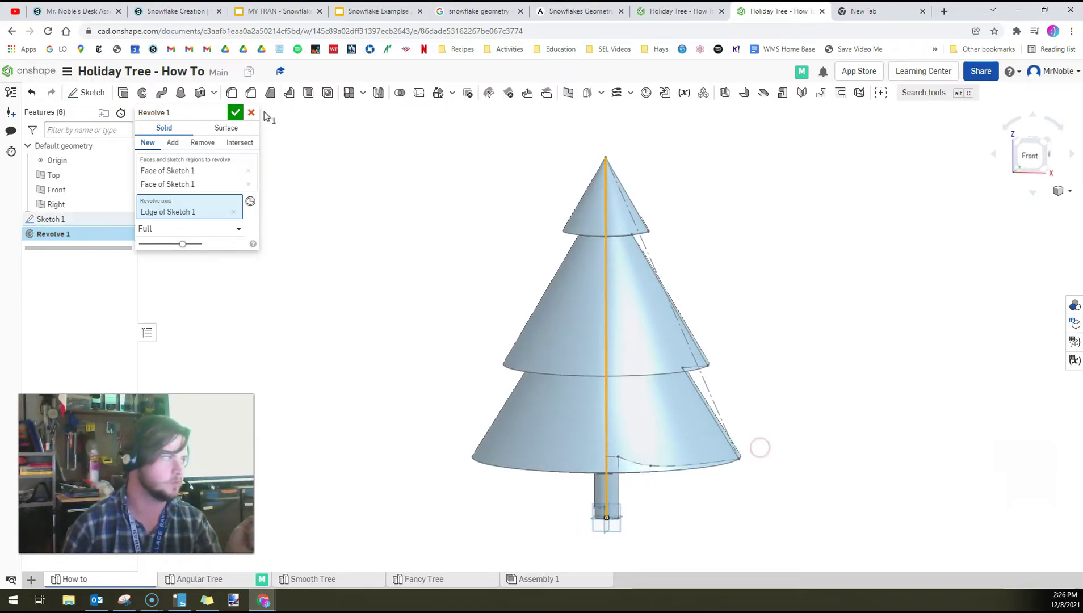
pyautogui.click(235, 112)
pyautogui.moveTo(512, 346)
pyautogui.mouseDown(button='right')
pyautogui.moveTo(508, 321)
pyautogui.moveTo(508, 335)
pyautogui.mouseUp(button='right')
# Drag the notch points in Sketch 1 to reshape the tiers and check the rebuilt tree.
pyautogui.doubleClick(82, 222)
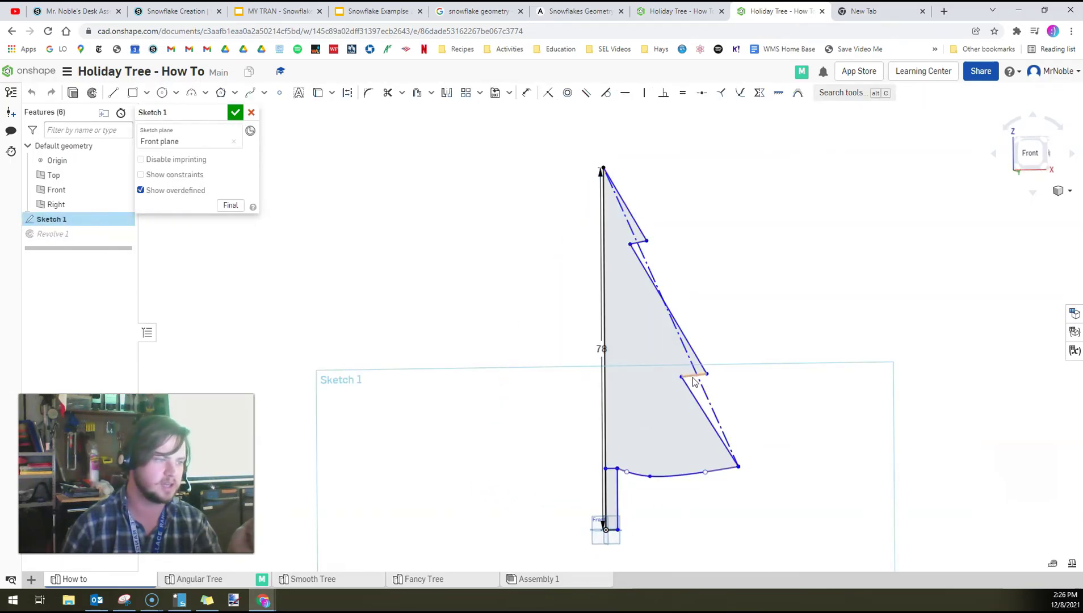
pyautogui.moveTo(675, 365); pyautogui.dragTo(684, 368)
pyautogui.moveTo(644, 240); pyautogui.dragTo(658, 259)
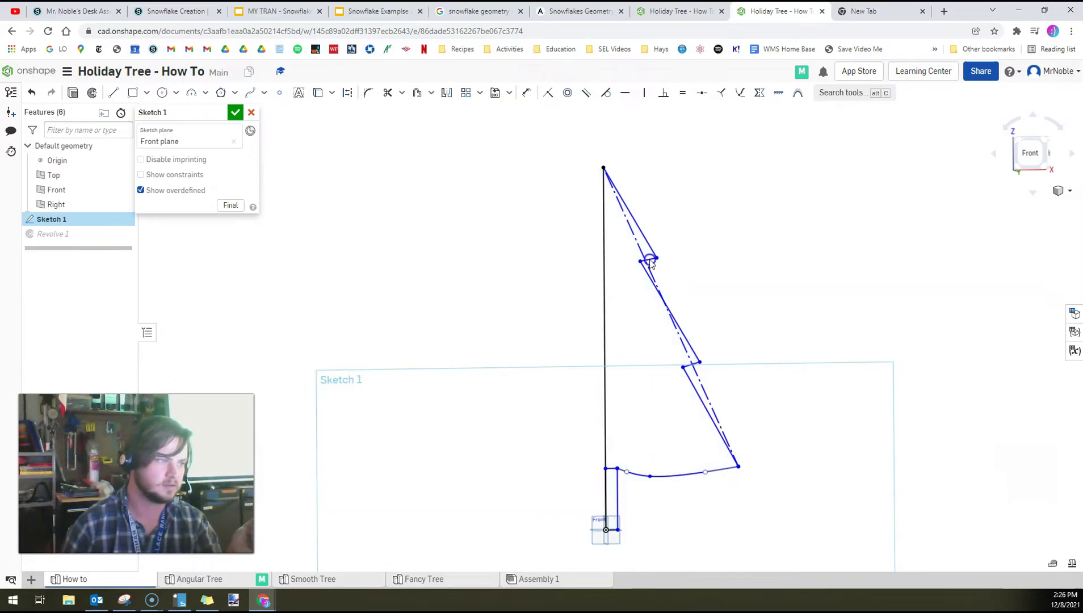
pyautogui.click(237, 113)
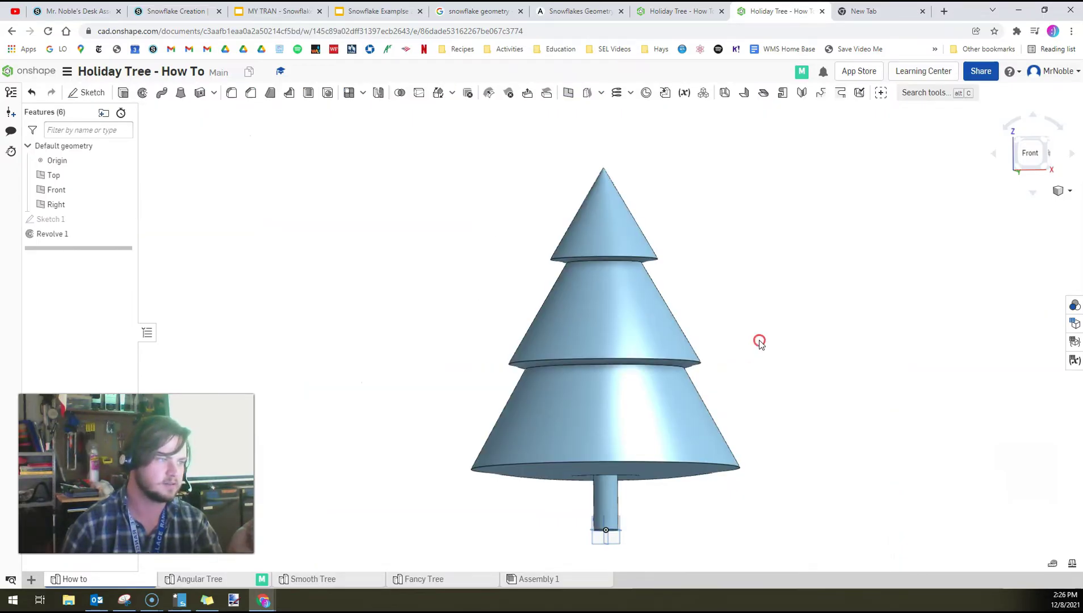
pyautogui.doubleClick(62, 233)
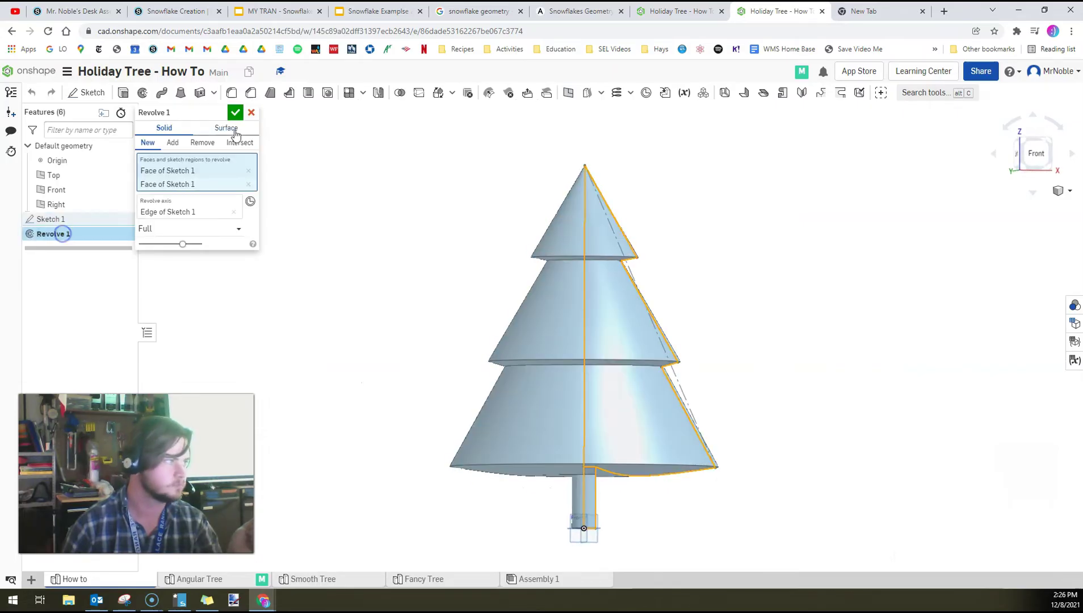
pyautogui.doubleClick(51, 219)
pyautogui.moveTo(635, 258); pyautogui.dragTo(641, 273)
pyautogui.click(237, 113)
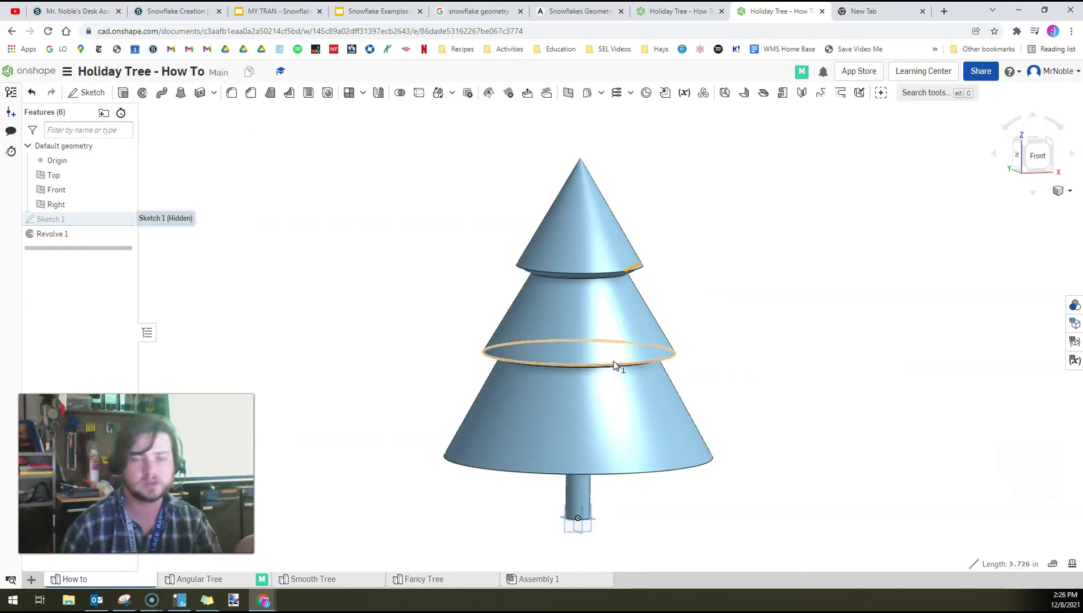
# Delete the conflicting notch constraint and reconnect the endpoint so the profile closes again.
pyautogui.doubleClick(98, 221)
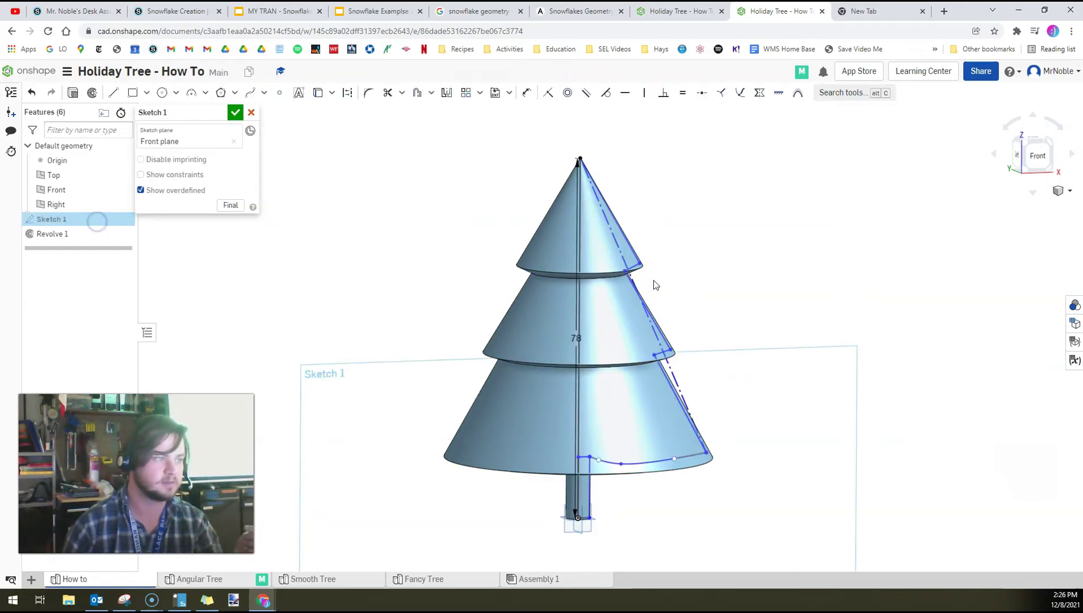
pyautogui.press('n')
pyautogui.scroll(3, 735, 356)
pyautogui.click(736, 356)
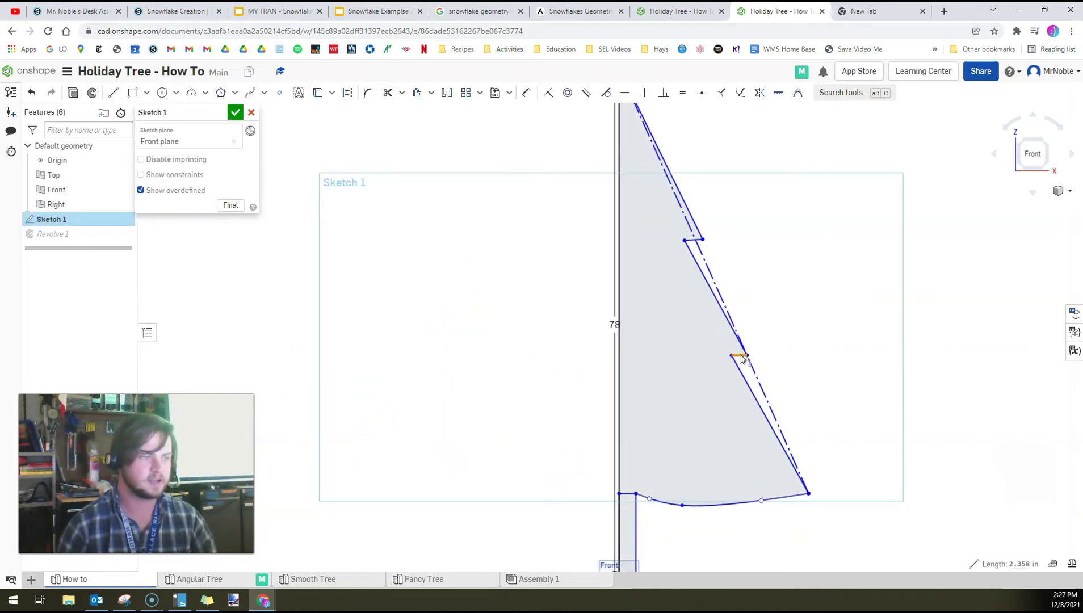
pyautogui.click(142, 174)
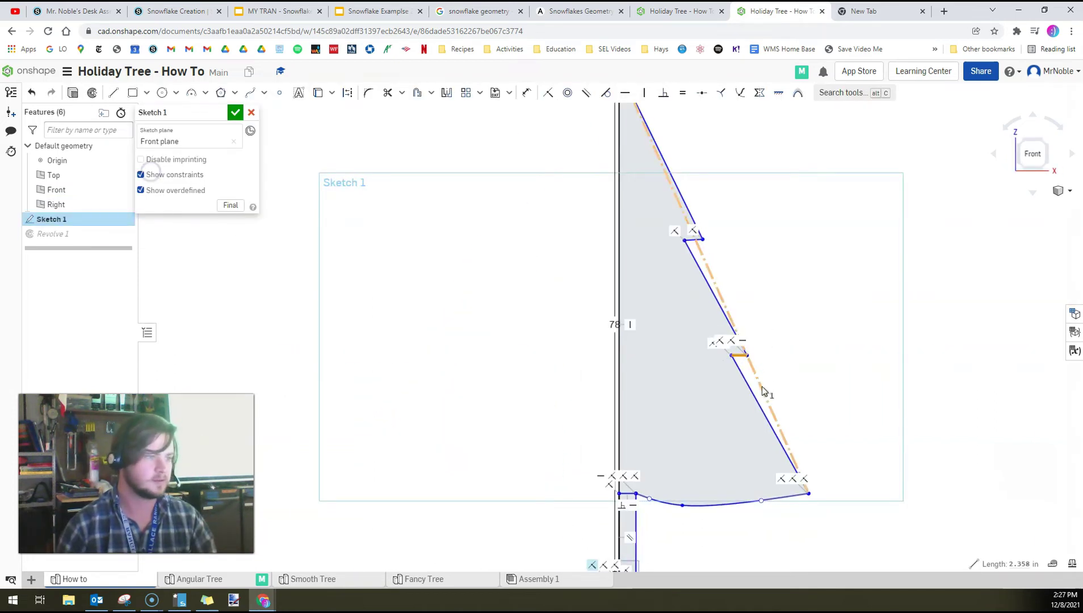
pyautogui.click(744, 343)
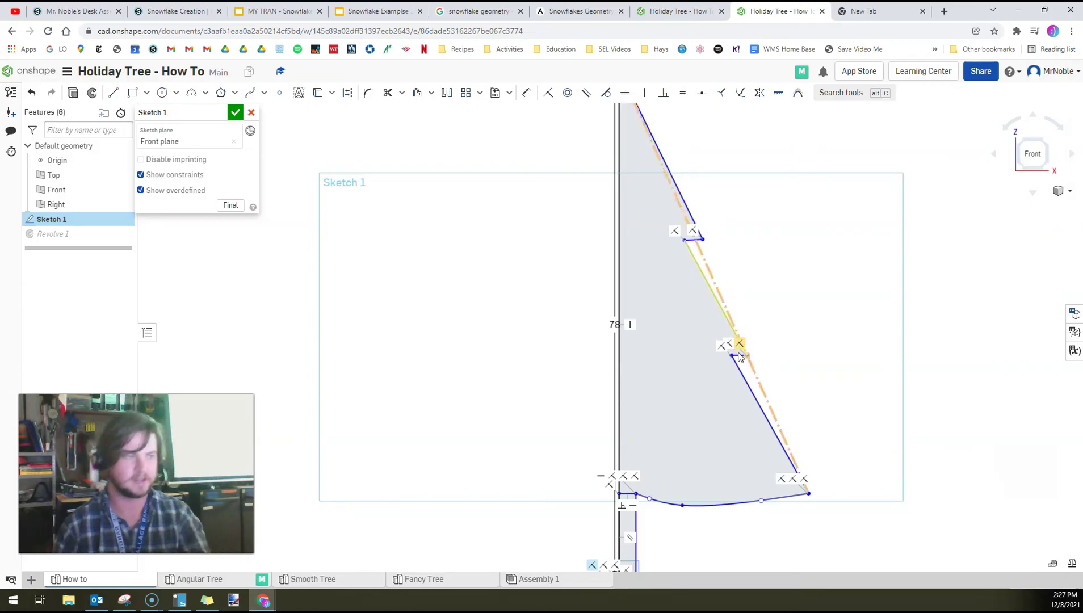
pyautogui.press('Delete')
pyautogui.moveTo(733, 356); pyautogui.dragTo(733, 363)
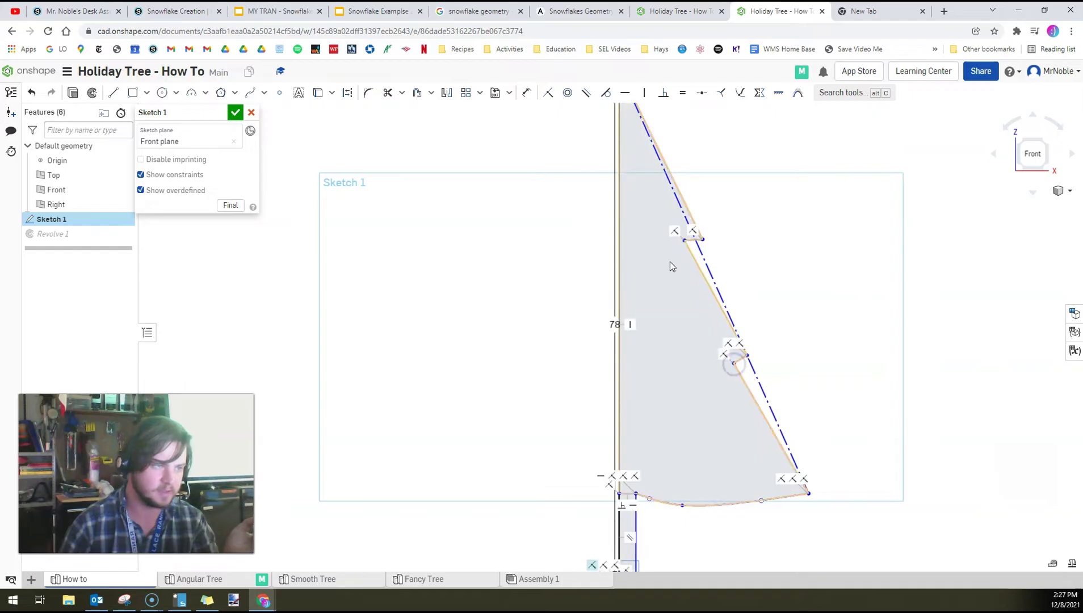
pyautogui.moveTo(684, 250); pyautogui.dragTo(690, 248)
pyautogui.click(235, 112)
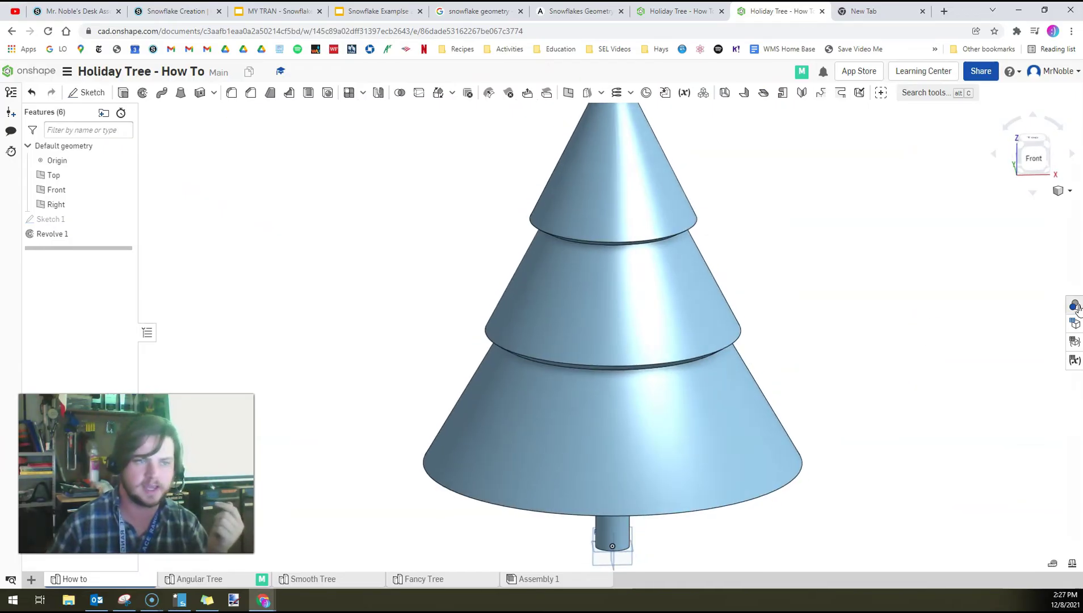
# Colour Part 1 dark green.
pyautogui.click(1073, 306)
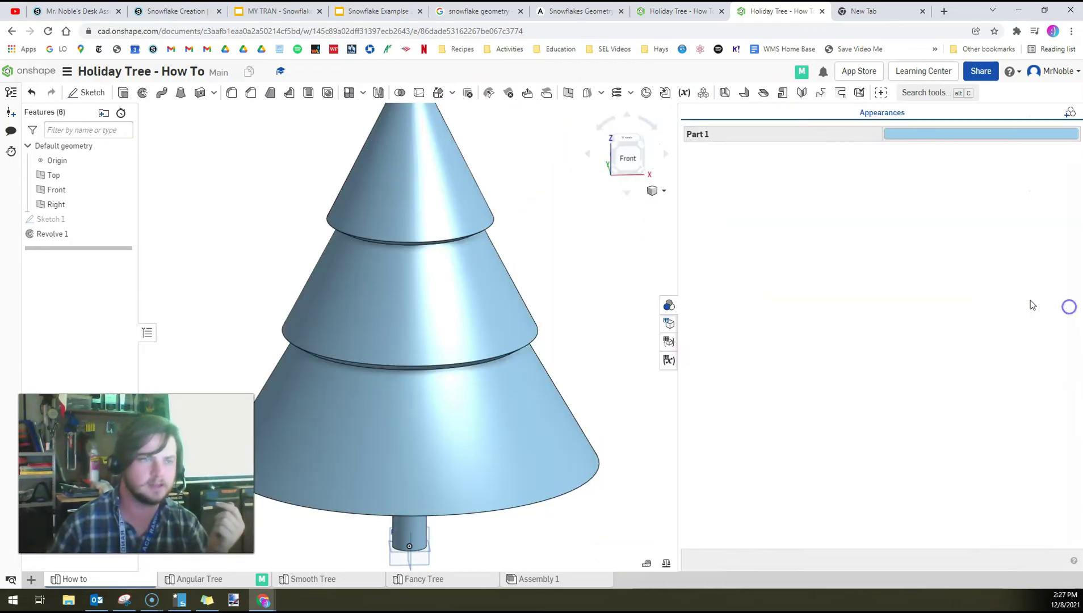
pyautogui.click(1025, 134)
pyautogui.click(631, 209)
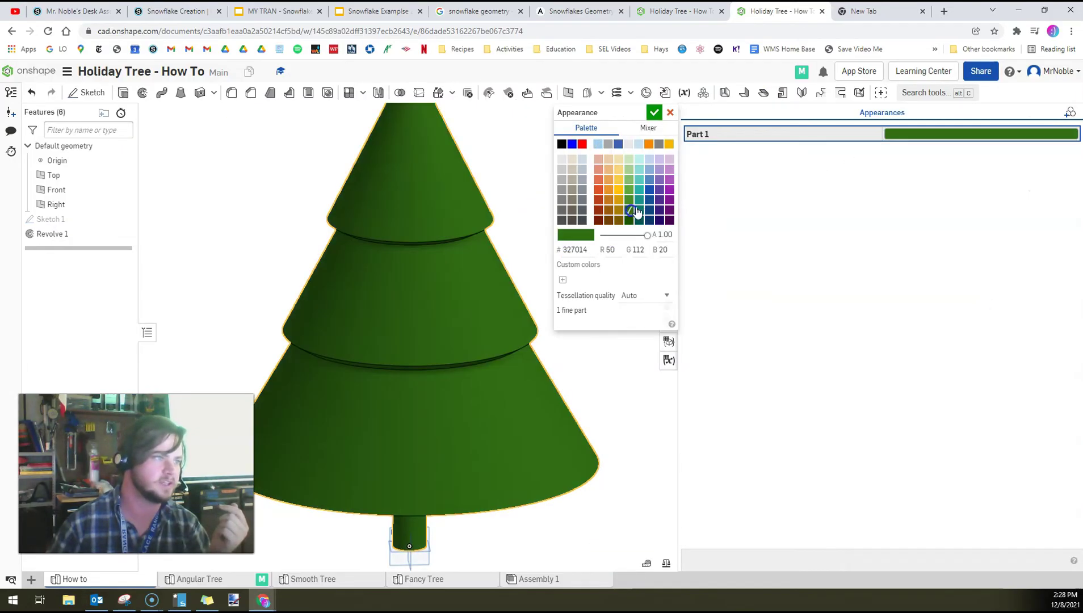
pyautogui.click(651, 116)
# Add a brown face appearance to the trunk's side and bottom faces.
pyautogui.click(1069, 112)
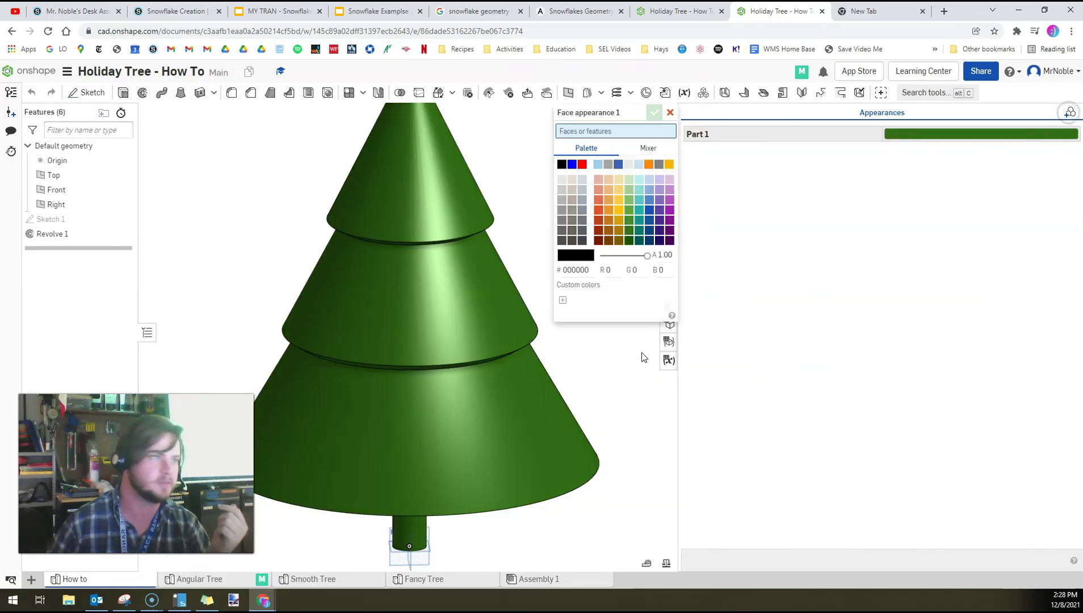
pyautogui.click(608, 240)
pyautogui.moveTo(636, 323); pyautogui.dragTo(533, 499, button='right')
pyautogui.click(402, 490)
pyautogui.moveTo(436, 536); pyautogui.dragTo(592, 525, button='right')
pyautogui.click(409, 532)
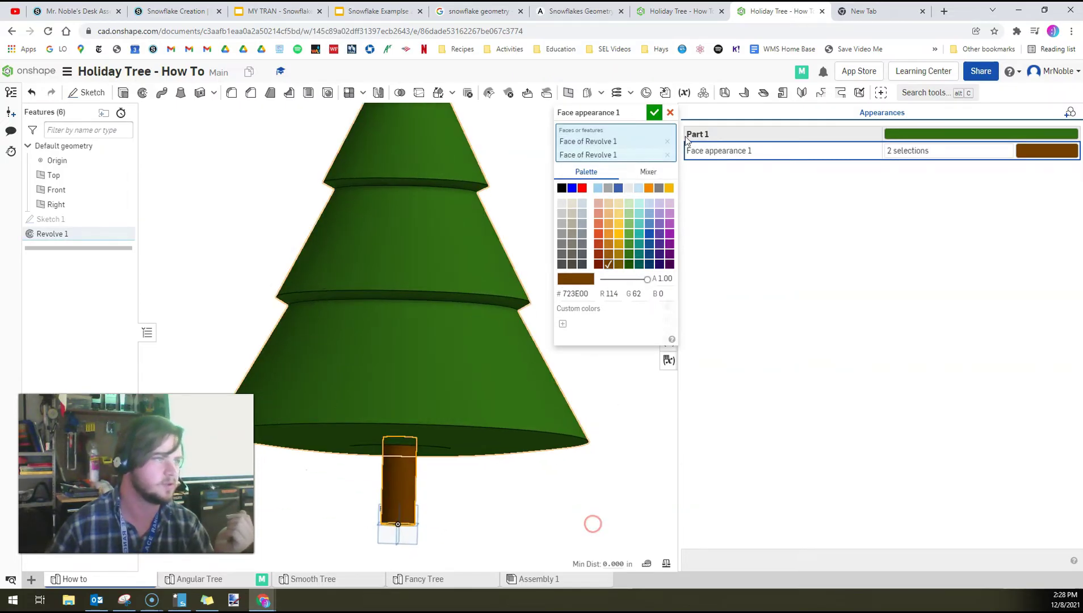
pyautogui.click(654, 113)
pyautogui.scroll(3, 588, 341)
pyautogui.scroll(-5, 585, 346)
pyautogui.scroll(1, 582, 320)
pyautogui.moveTo(584, 307)
pyautogui.mouseDown(button='right')
pyautogui.moveTo(643, 307)
pyautogui.moveTo(623, 292)
pyautogui.moveTo(611, 308)
pyautogui.moveTo(575, 304)
pyautogui.moveTo(588, 307)
pyautogui.mouseUp(button='right')
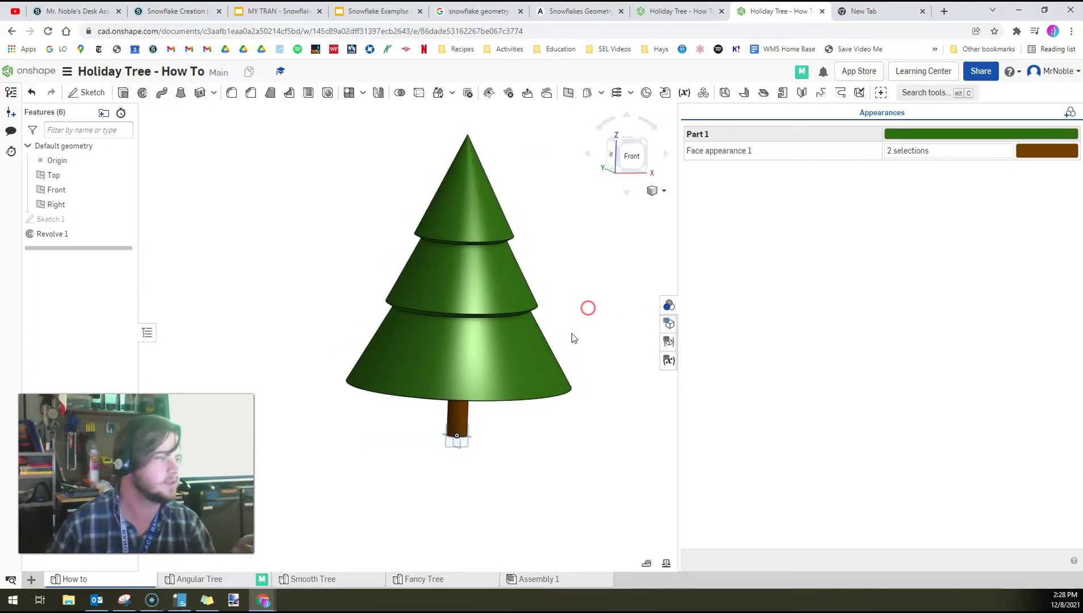
# Show the finished Angular Tree shaded without edges, then return to How to and select Revolve 1.
pyautogui.click(220, 580)
pyautogui.moveTo(124, 238); pyautogui.dragTo(111, 305)
pyautogui.click(415, 372)
pyautogui.moveTo(414, 372); pyautogui.dragTo(496, 341, button='right')
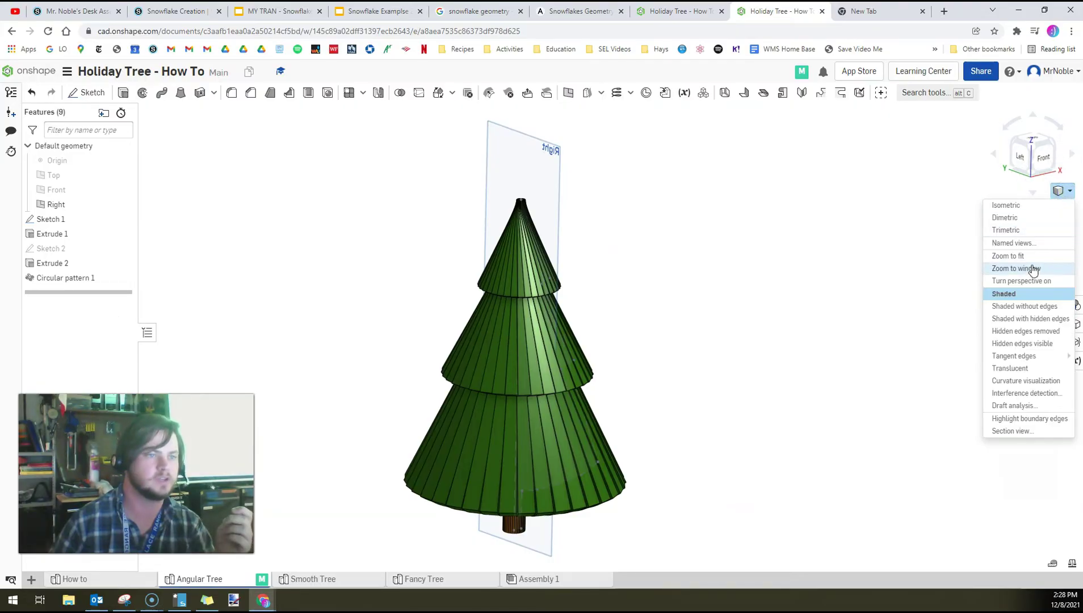
pyautogui.click(1030, 306)
pyautogui.moveTo(791, 353)
pyautogui.mouseDown(button='right')
pyautogui.moveTo(740, 353)
pyautogui.moveTo(783, 334)
pyautogui.moveTo(793, 345)
pyautogui.mouseUp(button='right')
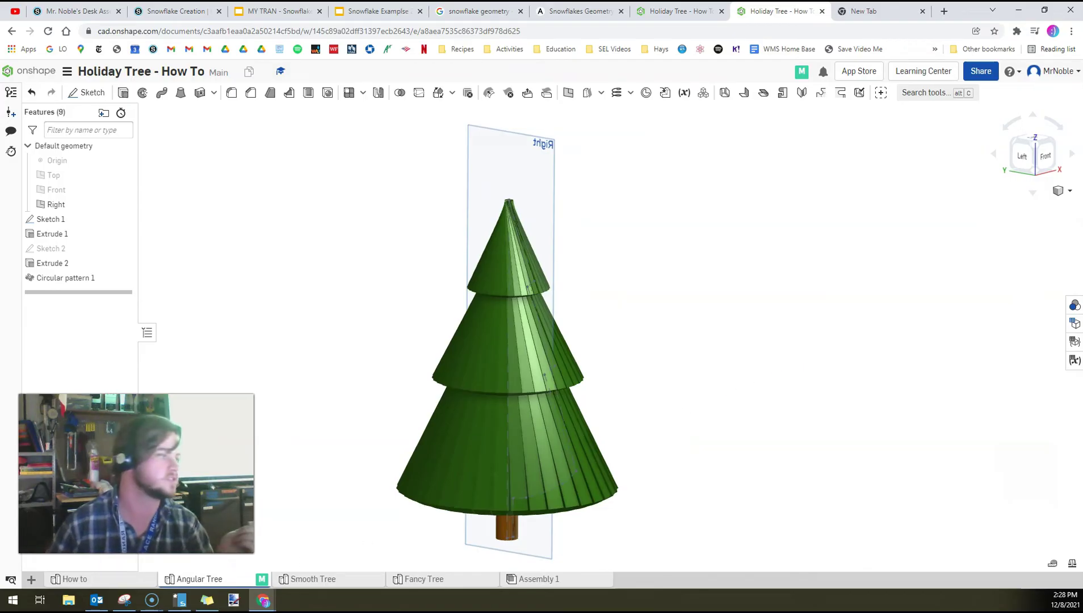
pyautogui.click(74, 578)
pyautogui.click(89, 234)
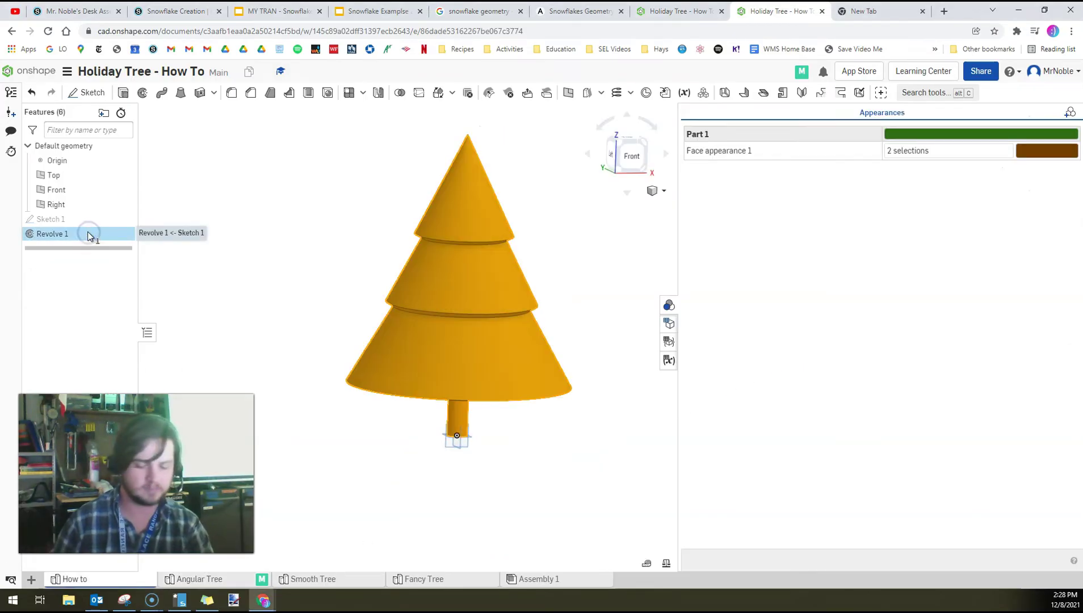
# Replace Revolve 1 with a 4 in extrusion of the tree and trunk faces.
pyautogui.press('Delete')
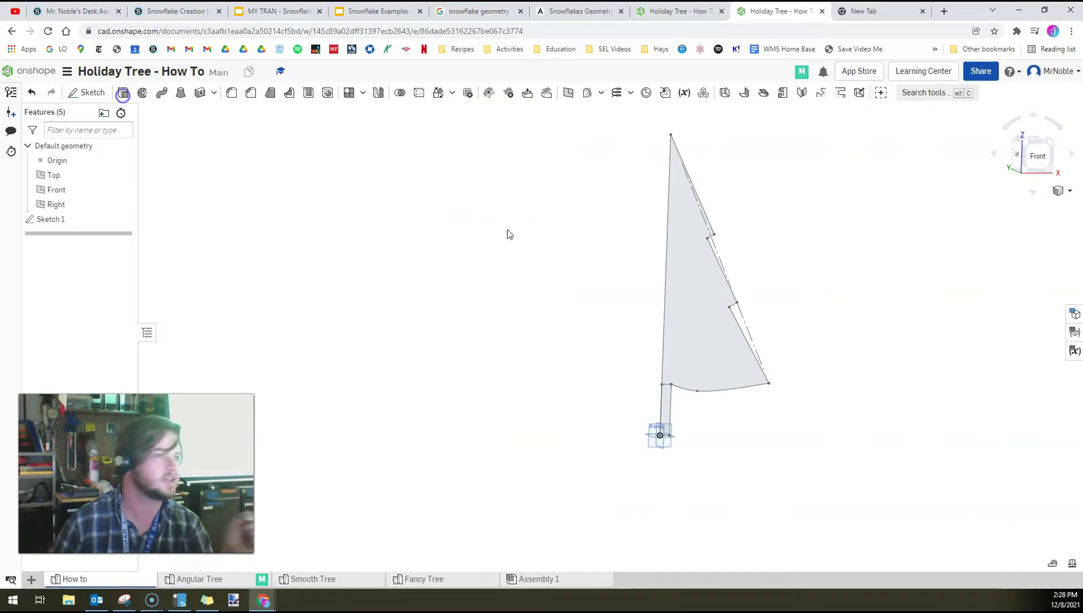
pyautogui.hotkey('shift', 'e')
pyautogui.click(679, 300)
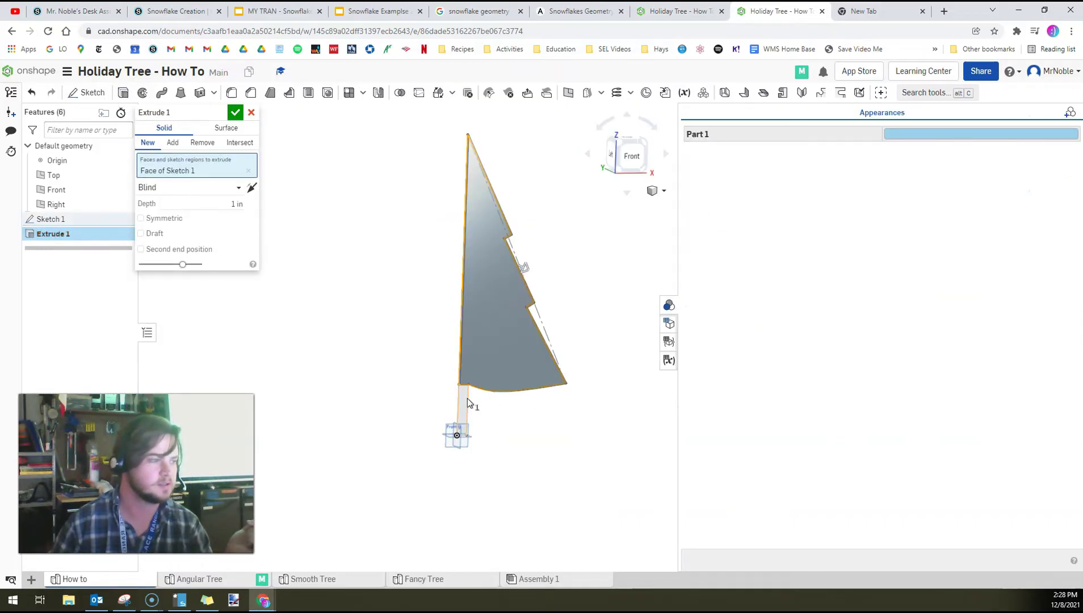
pyautogui.click(467, 403)
pyautogui.moveTo(617, 423)
pyautogui.mouseDown(button='right')
pyautogui.moveTo(599, 418)
pyautogui.moveTo(525, 302)
pyautogui.mouseUp(button='right')
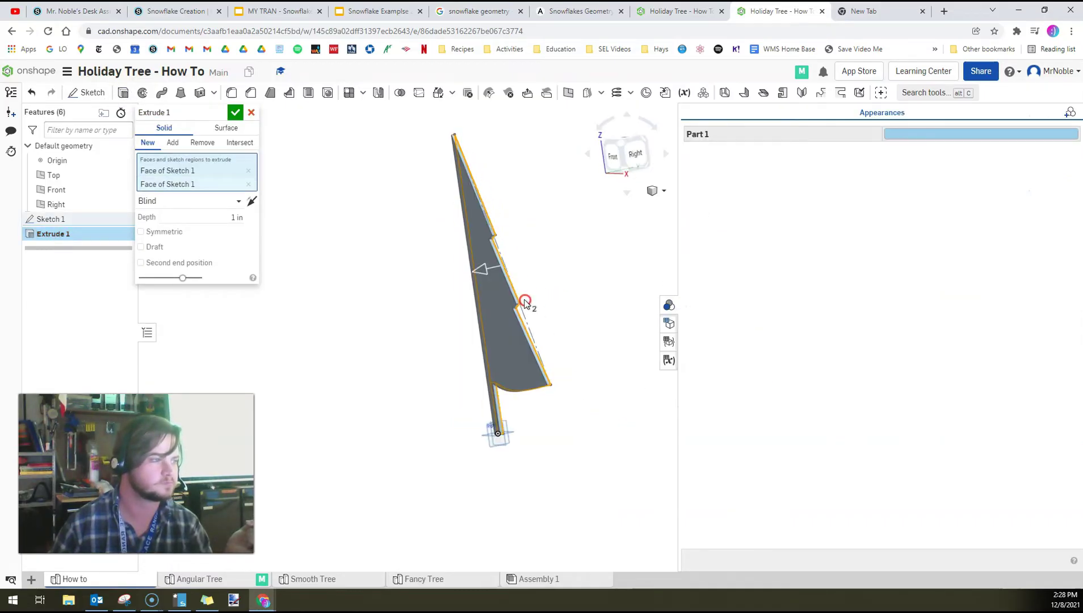
pyautogui.moveTo(479, 268); pyautogui.dragTo(472, 272)
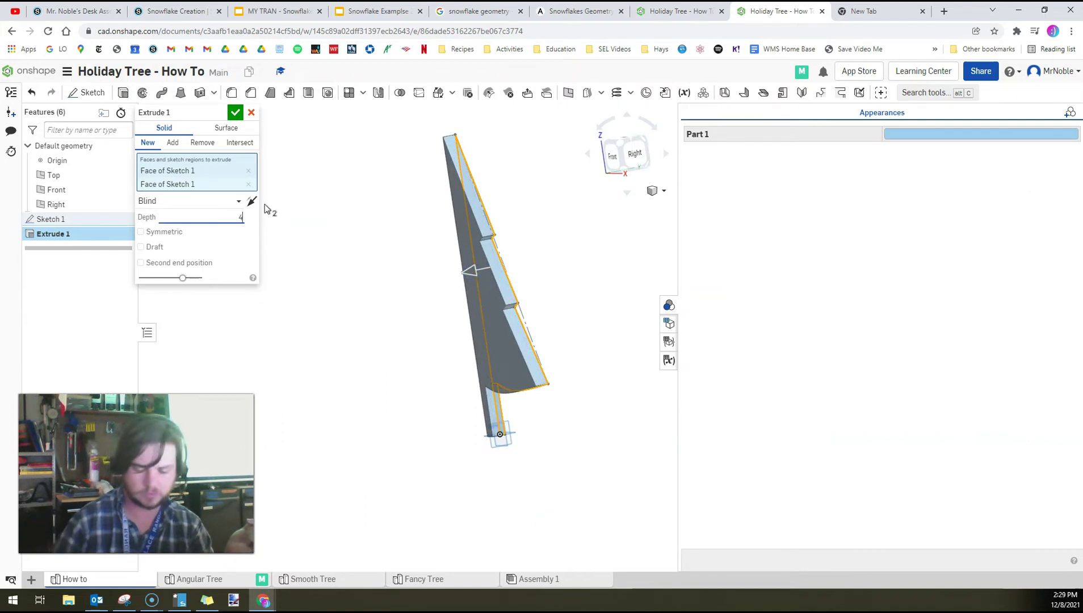
pyautogui.write('4')
pyautogui.press('Return')
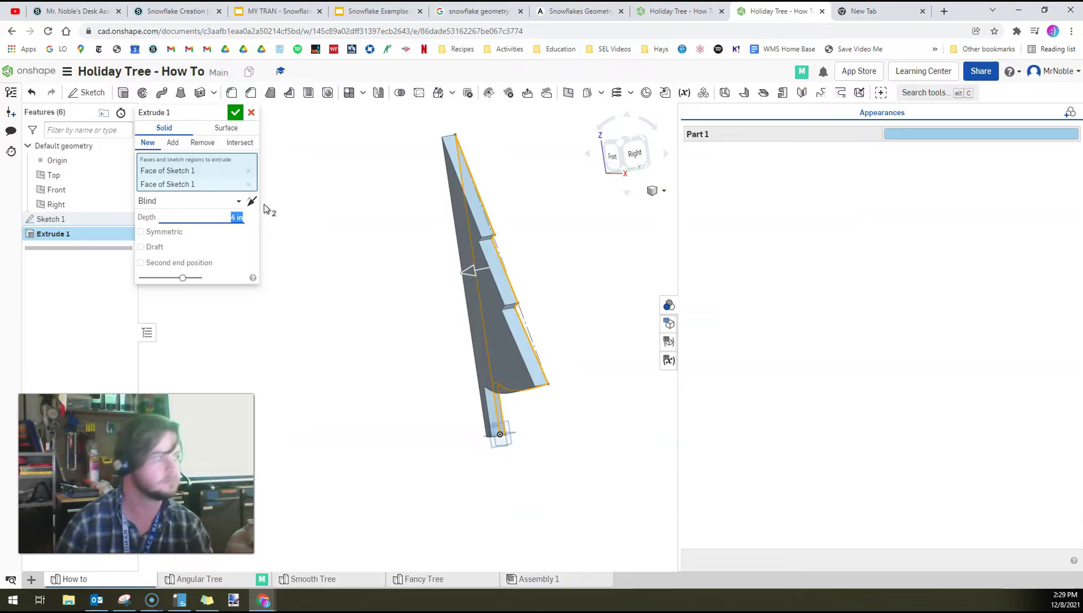
pyautogui.click(234, 114)
pyautogui.moveTo(300, 196); pyautogui.dragTo(528, 262, button='right')
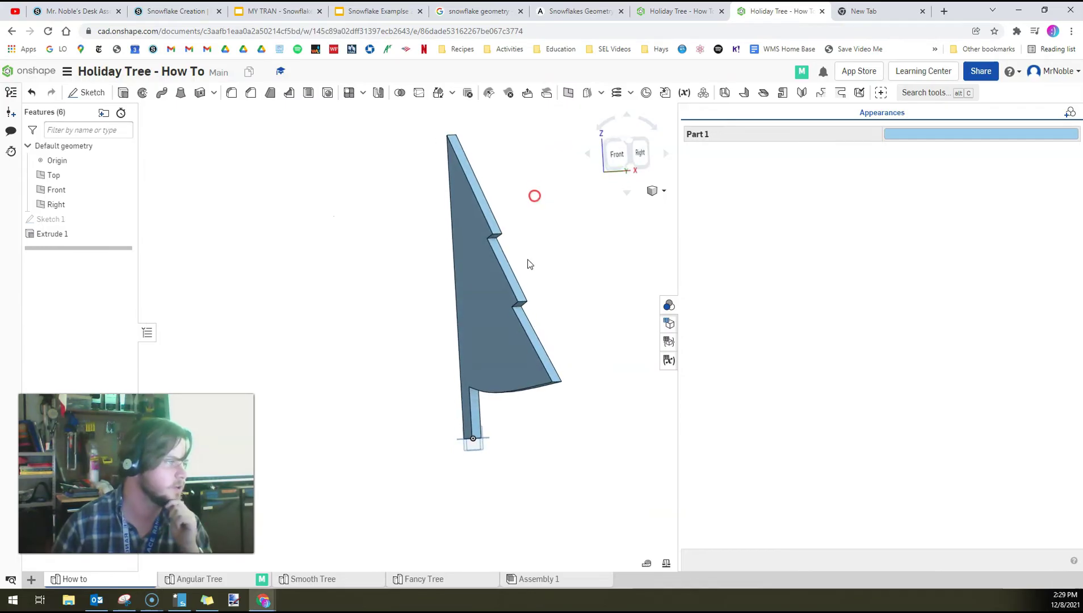
pyautogui.moveTo(511, 457); pyautogui.dragTo(509, 417, button='right')
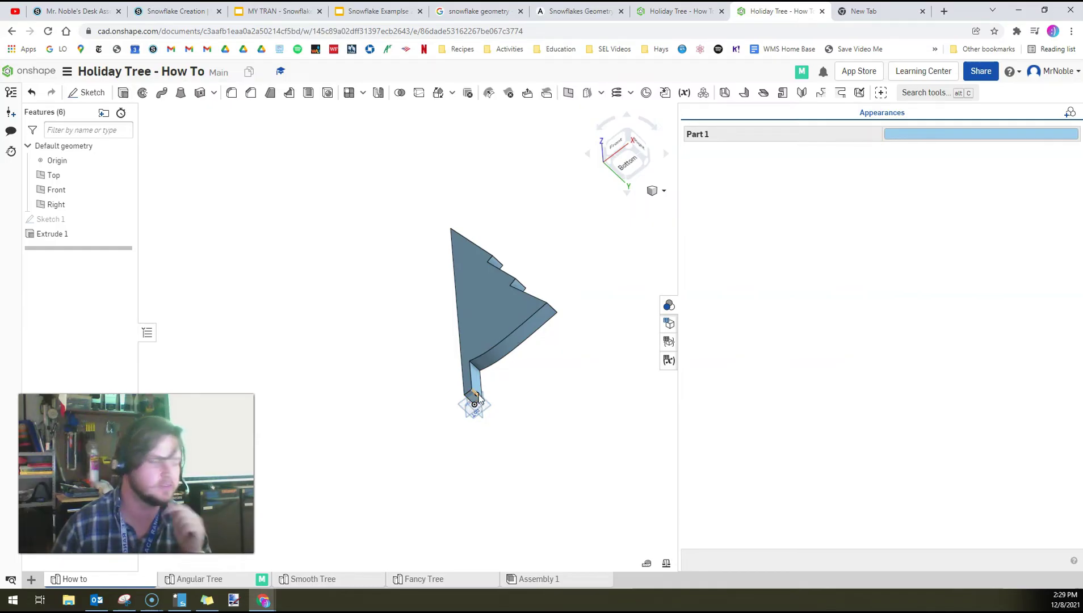
# Inspect the Angular Tree reference model from below.
pyautogui.click(199, 579)
pyautogui.moveTo(425, 358); pyautogui.dragTo(446, 335, button='right')
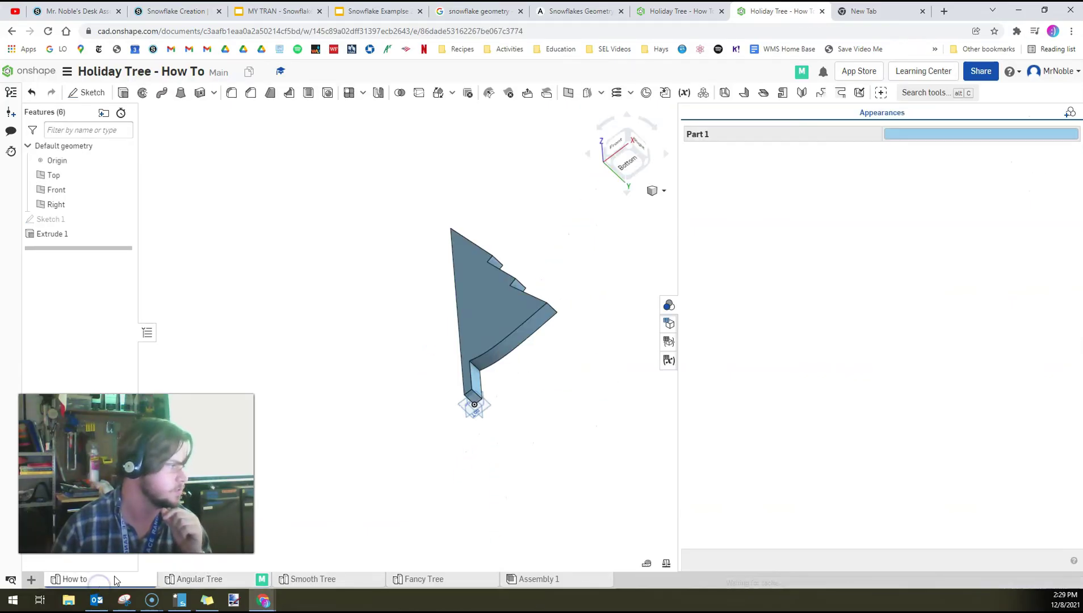
pyautogui.scroll(5, 474, 401)
pyautogui.moveTo(495, 413)
pyautogui.mouseDown(button='right')
pyautogui.moveTo(478, 411)
pyautogui.moveTo(490, 410)
pyautogui.mouseUp(button='right')
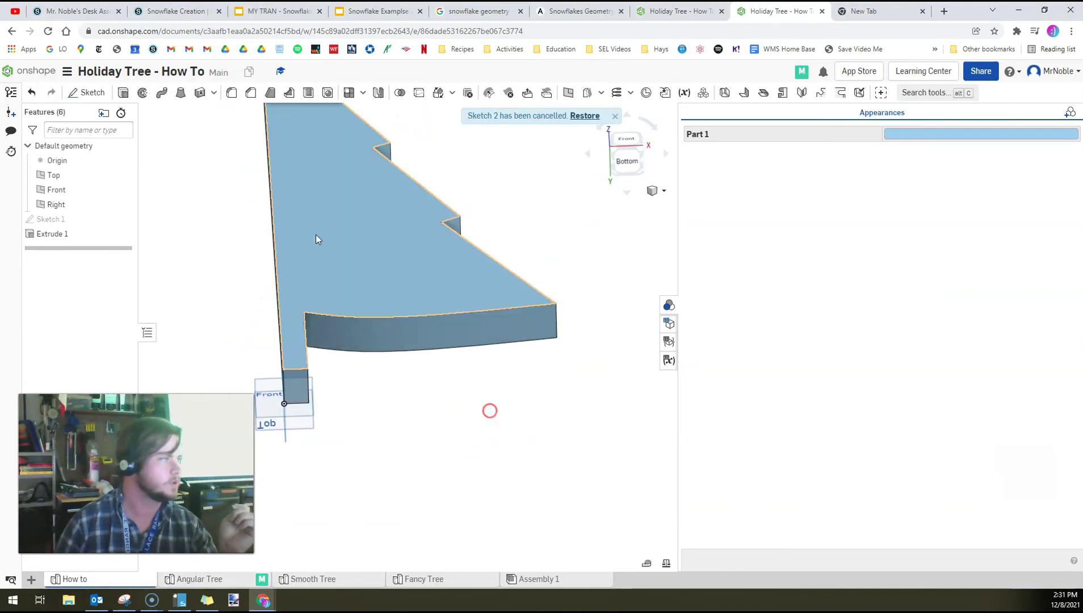
# Start Sketch 2 on the tree's bottom face, viewed from the bottom.
pyautogui.click(90, 92)
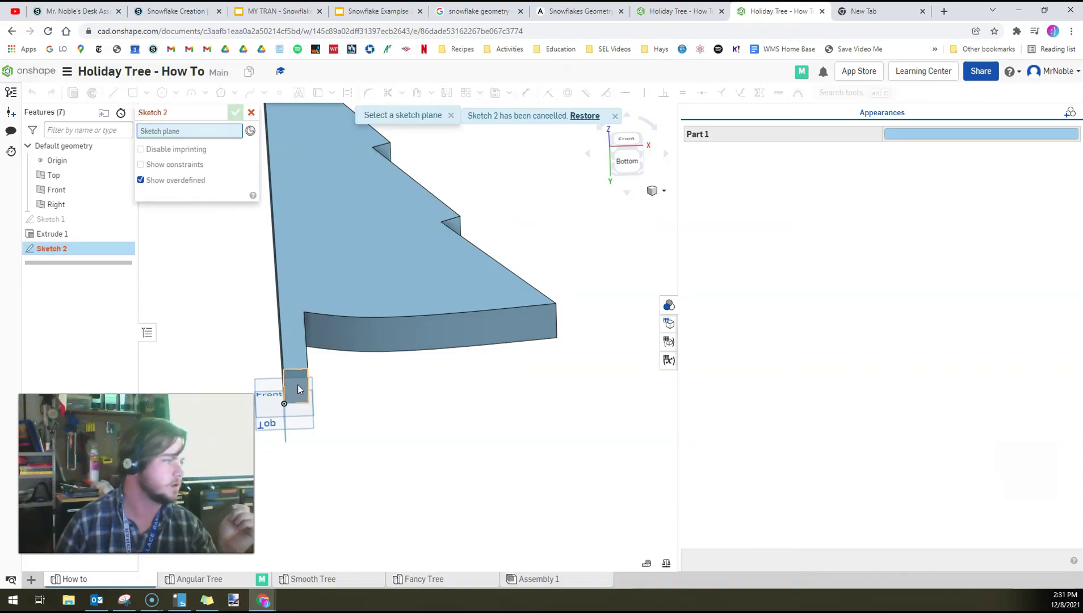
pyautogui.click(298, 388)
pyautogui.click(409, 411)
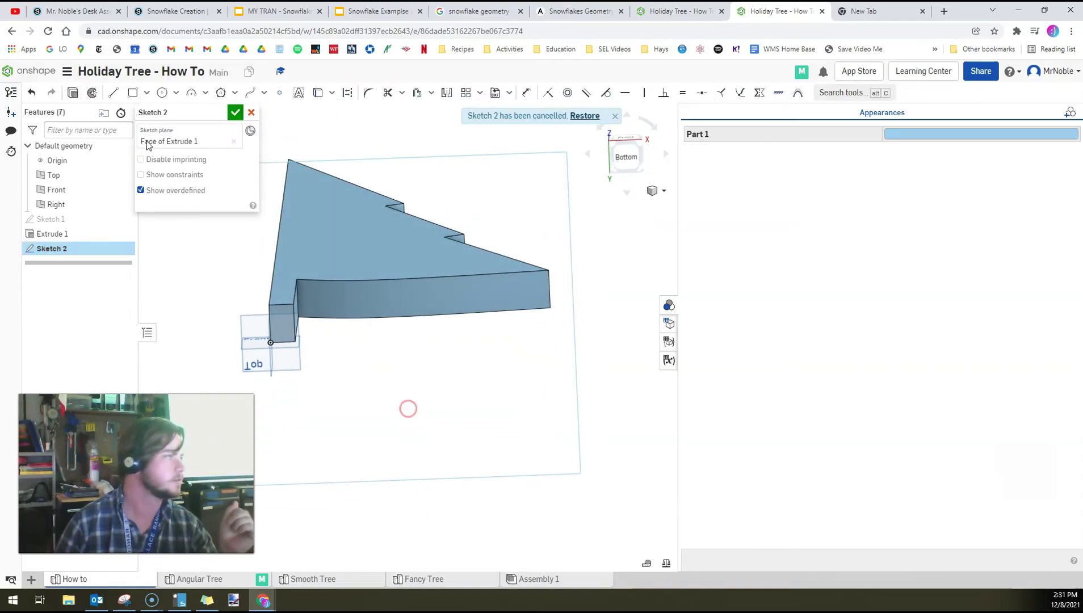
pyautogui.click(635, 163)
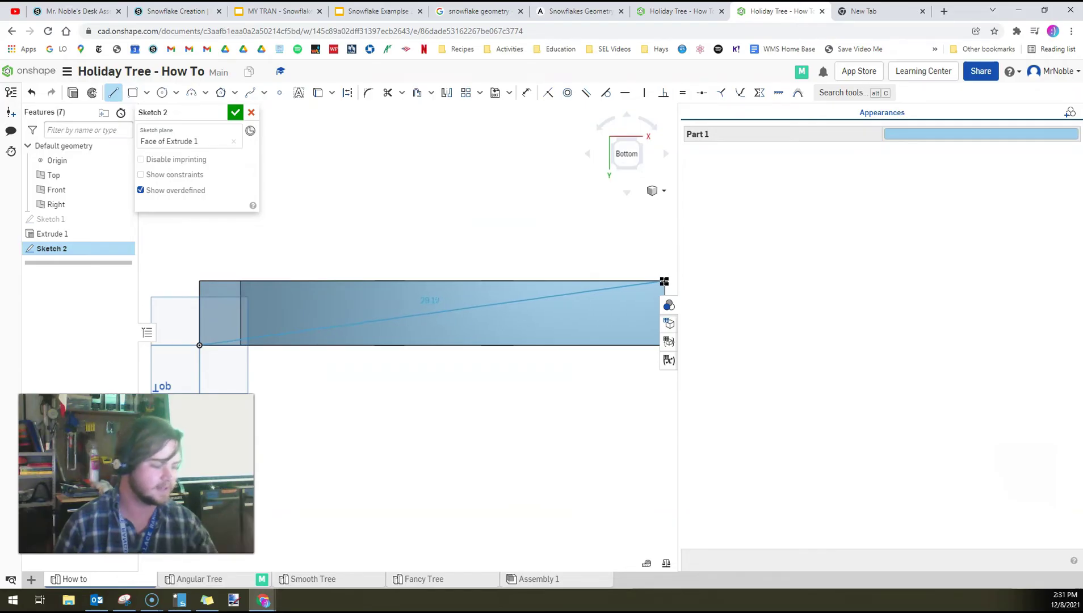
pyautogui.click(319, 97)
pyautogui.moveTo(431, 186); pyautogui.dragTo(398, 188, button='middle')
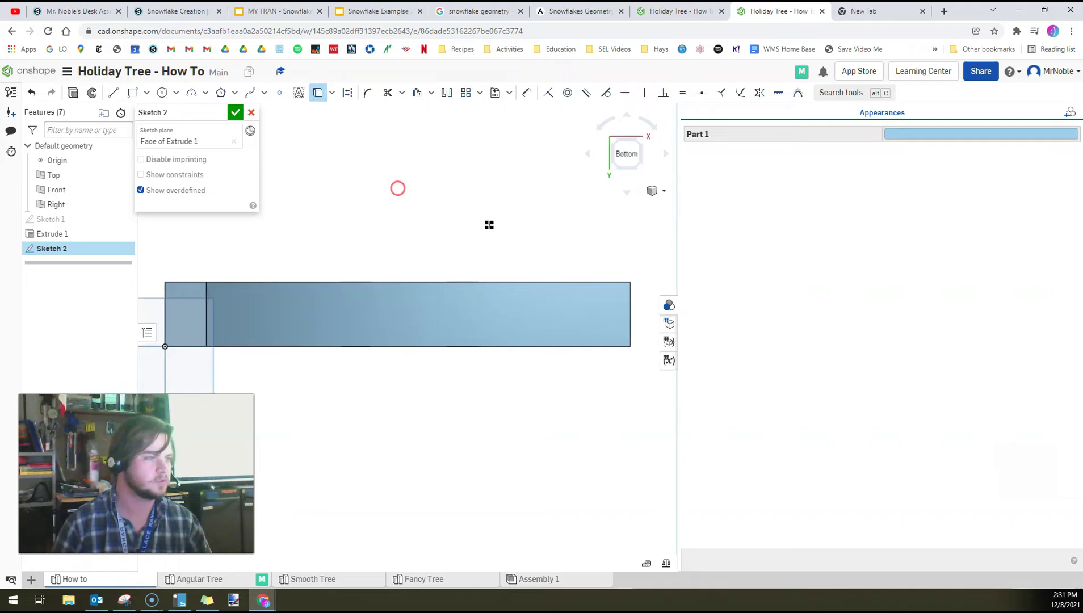
pyautogui.moveTo(631, 282); pyautogui.dragTo(573, 239, button='right')
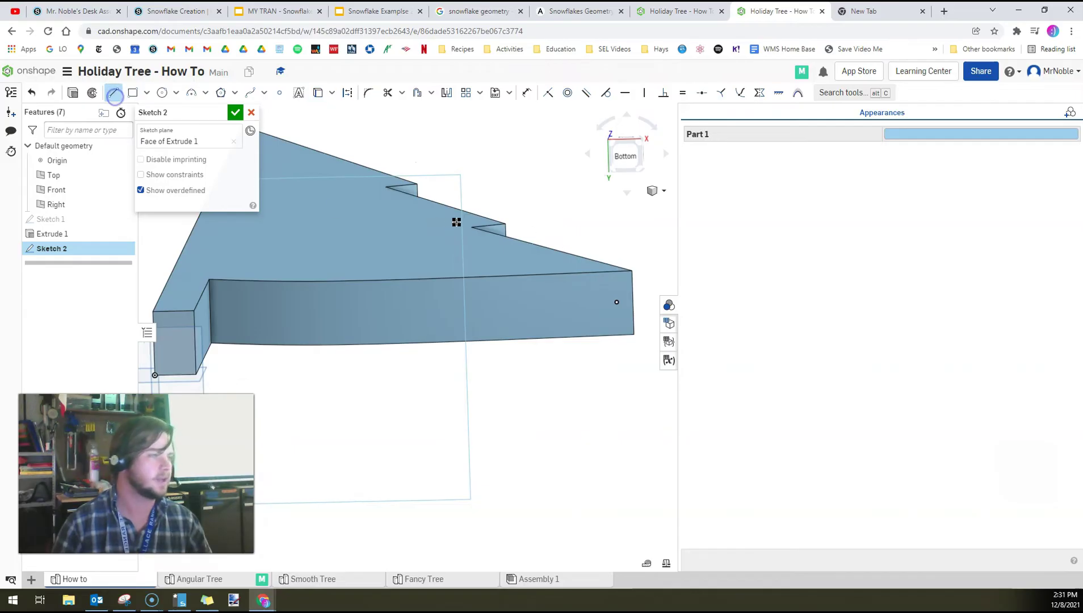
pyautogui.moveTo(456, 222); pyautogui.dragTo(564, 205, button='middle')
pyautogui.click(624, 156)
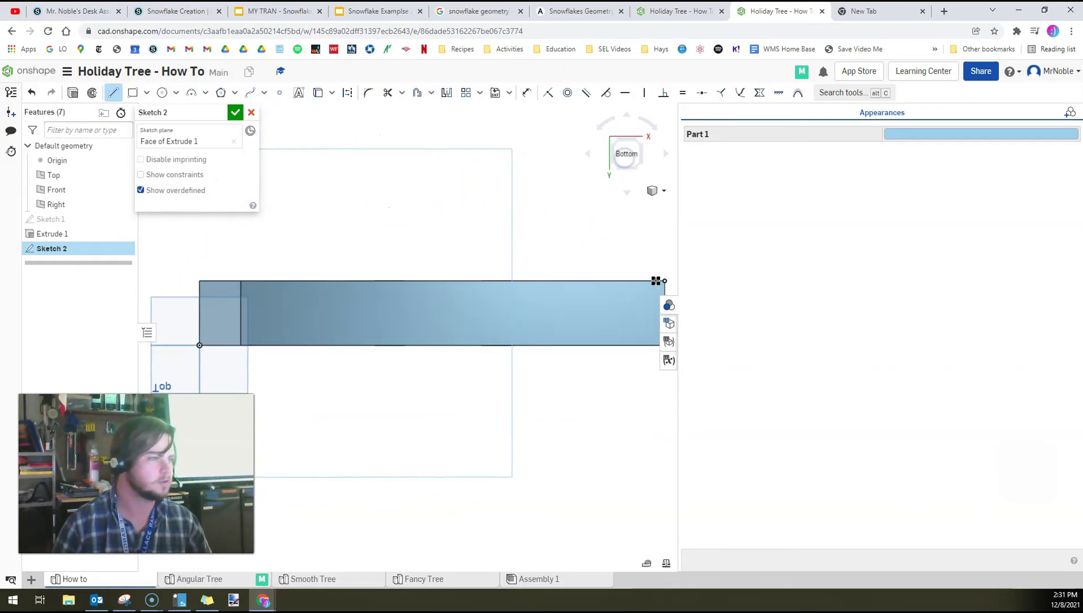
# Draw the three-line wedge from branch tip to trunk corner and accept the sketch.
pyautogui.click(200, 331)
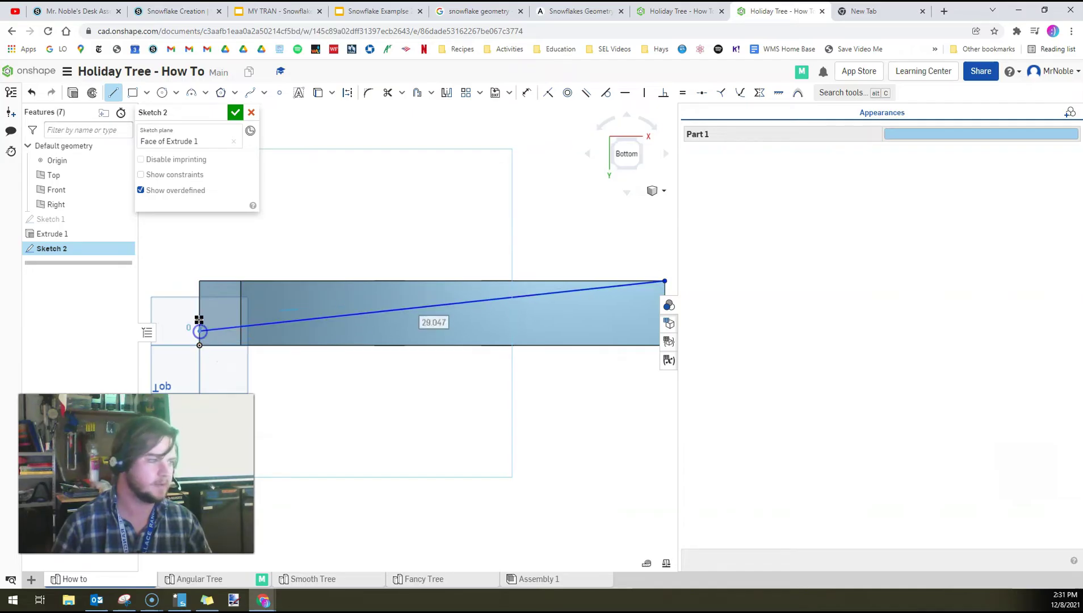
pyautogui.click(199, 282)
pyautogui.click(665, 281)
pyautogui.moveTo(541, 240); pyautogui.dragTo(491, 232, button='right')
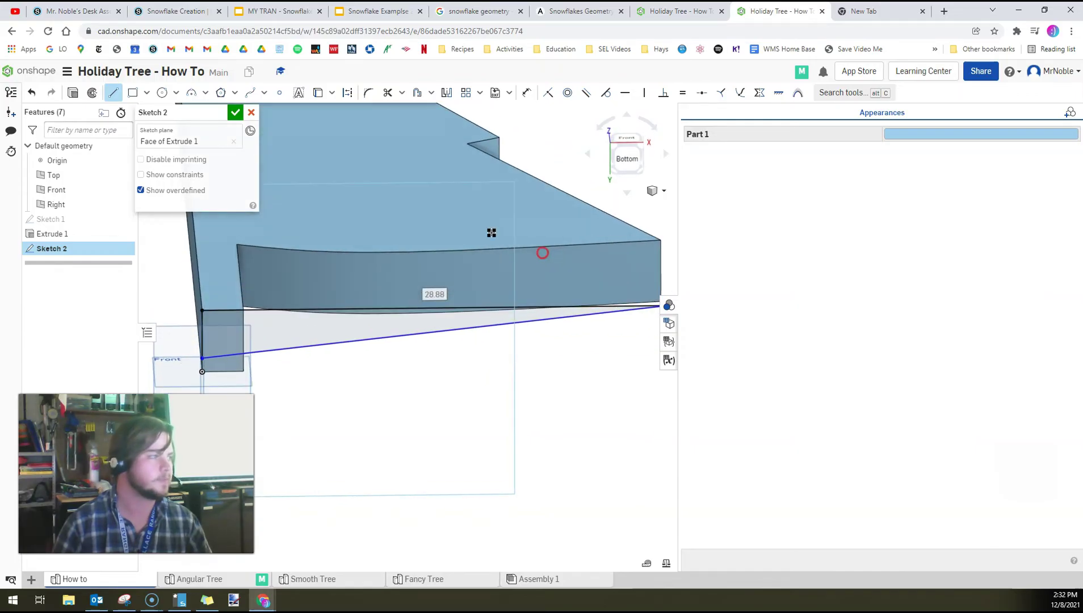
pyautogui.click(234, 113)
# Cut both Sketch 2 wedge regions through the tree with a Remove extrude.
pyautogui.click(124, 92)
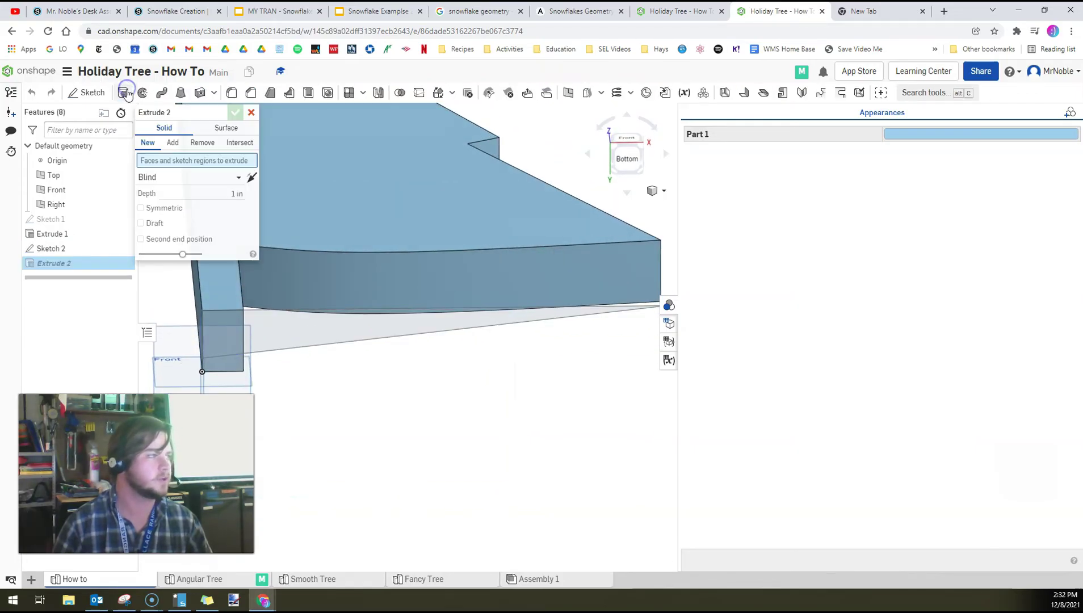
pyautogui.click(286, 327)
pyautogui.click(230, 326)
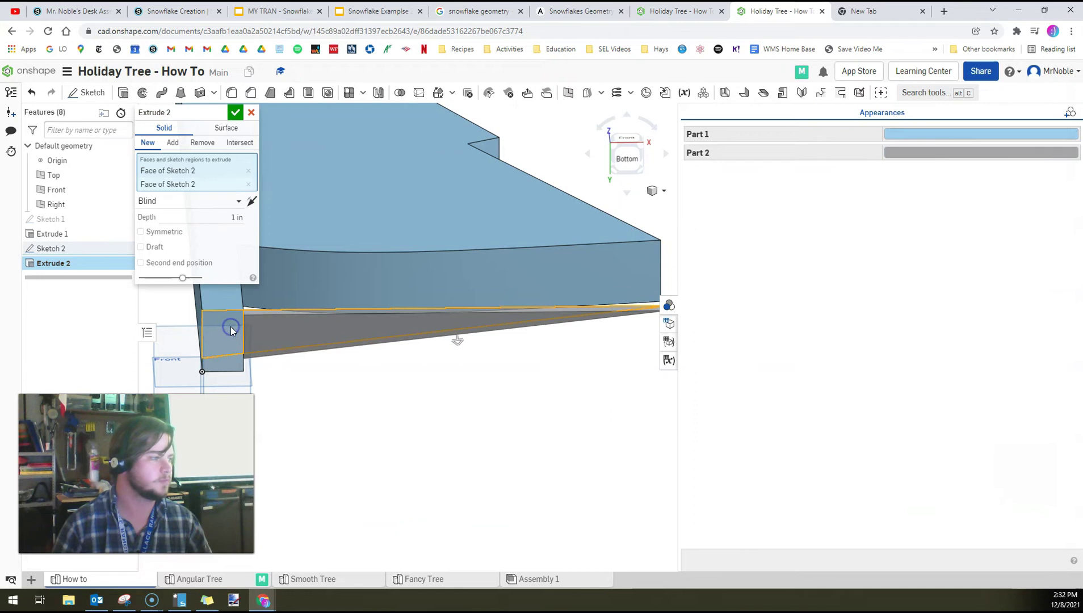
pyautogui.click(200, 142)
pyautogui.scroll(-4, 379, 378)
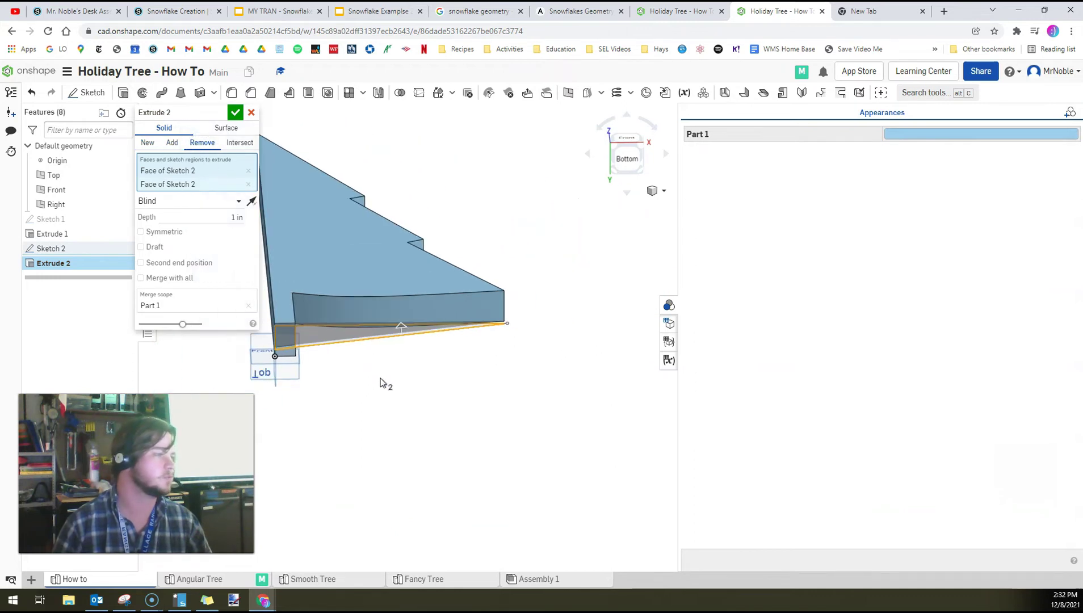
pyautogui.moveTo(419, 366); pyautogui.dragTo(426, 245)
pyautogui.moveTo(418, 181); pyautogui.dragTo(375, 149)
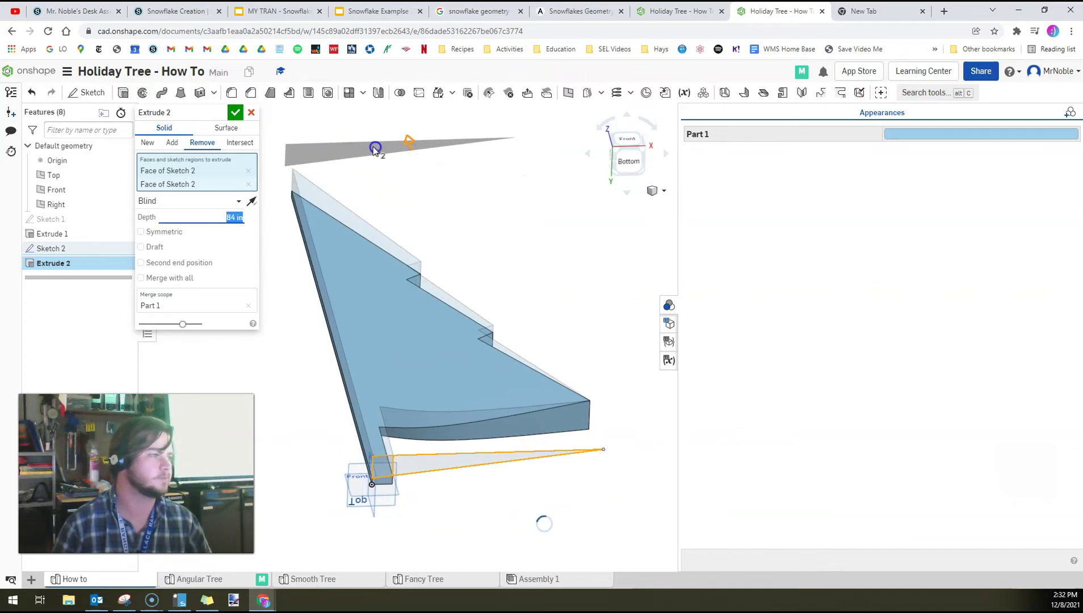
pyautogui.click(236, 116)
# Orbit to a side view of the tapered tree and bring up the pattern types.
pyautogui.moveTo(466, 315); pyautogui.dragTo(552, 301, button='right')
pyautogui.scroll(-3, 505, 298)
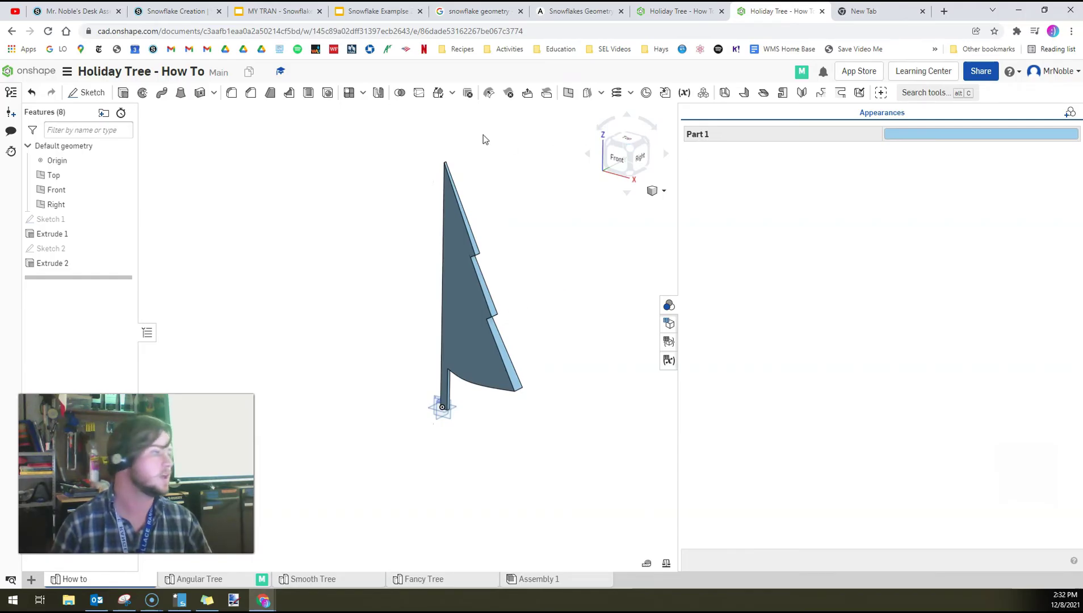
pyautogui.click(364, 95)
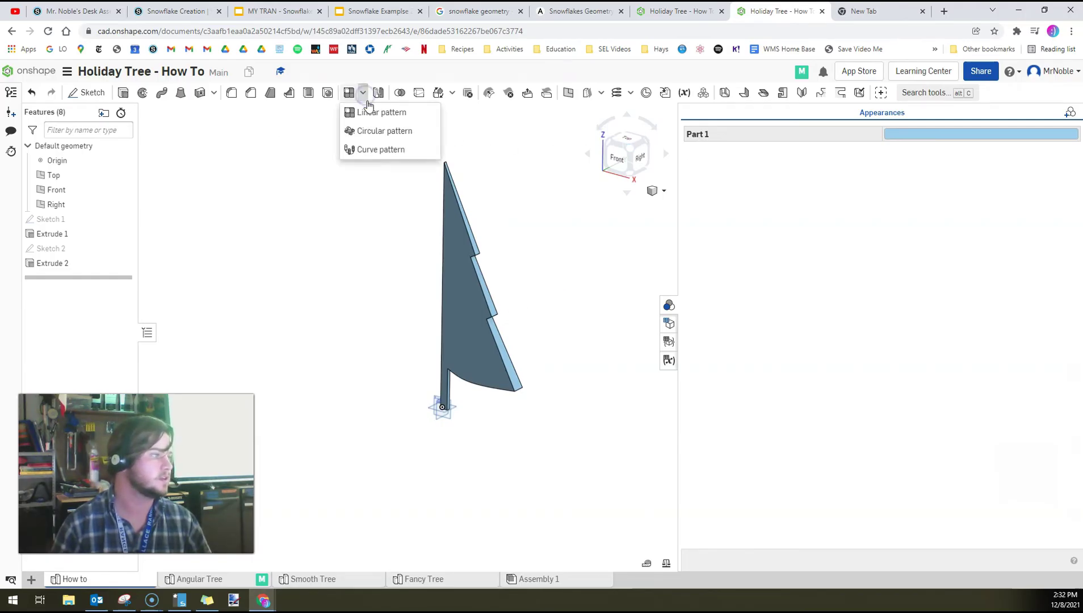
# Circular-pattern Part 1 around the tree's long straight edge, previewing four copies.
pyautogui.click(382, 132)
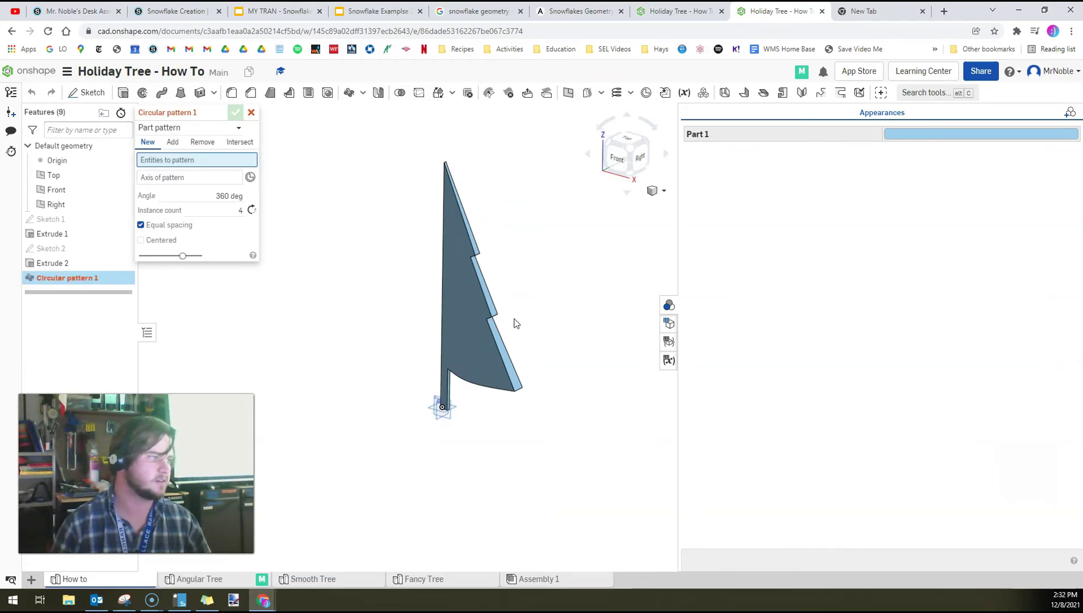
pyautogui.click(474, 341)
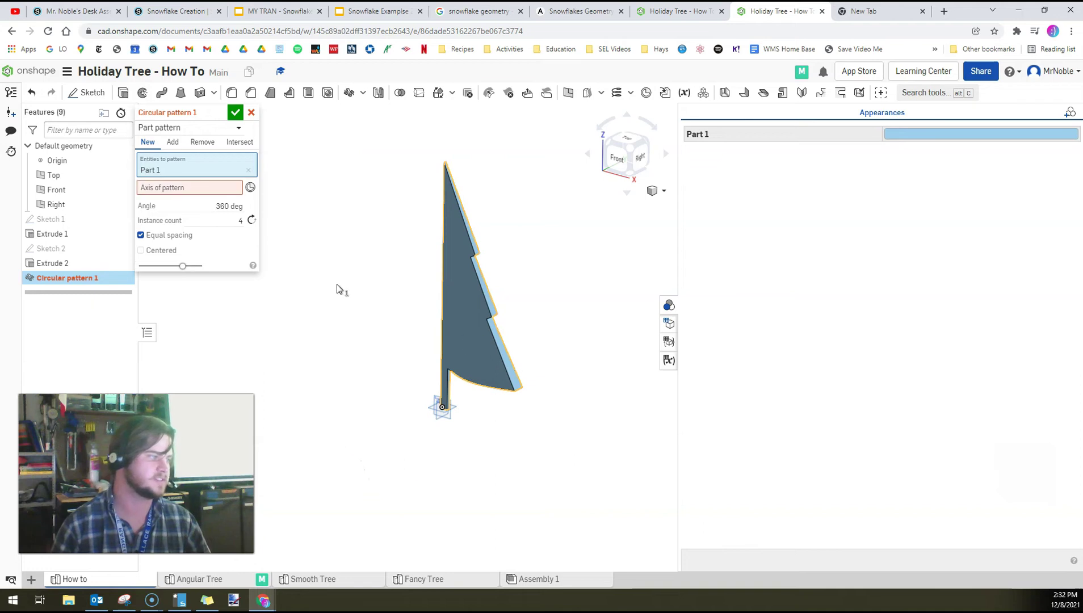
pyautogui.click(195, 192)
pyautogui.moveTo(439, 256); pyautogui.dragTo(434, 295, button='right')
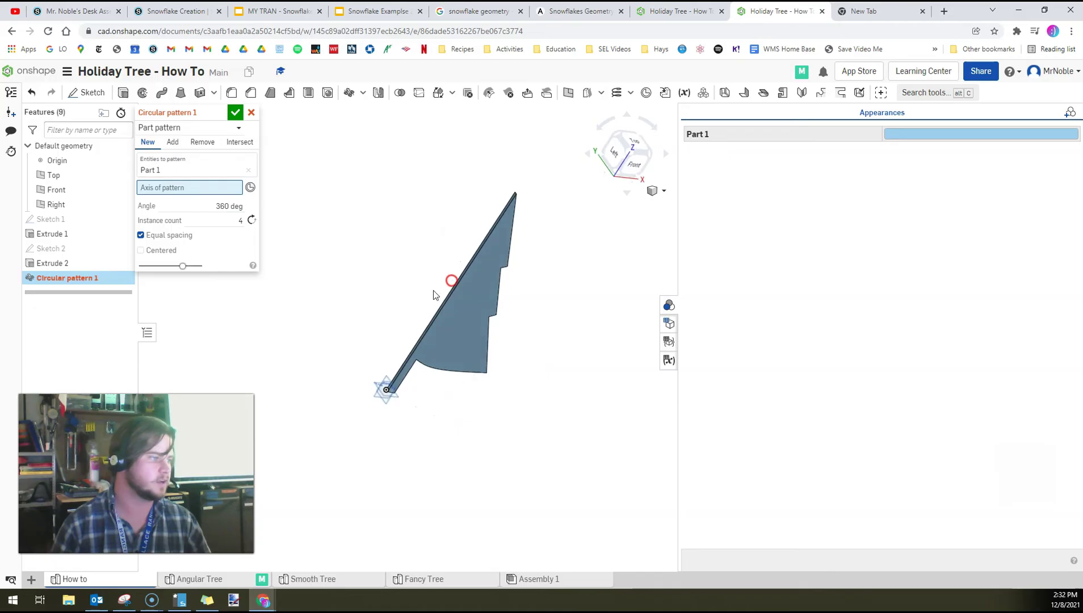
pyautogui.scroll(5, 454, 317)
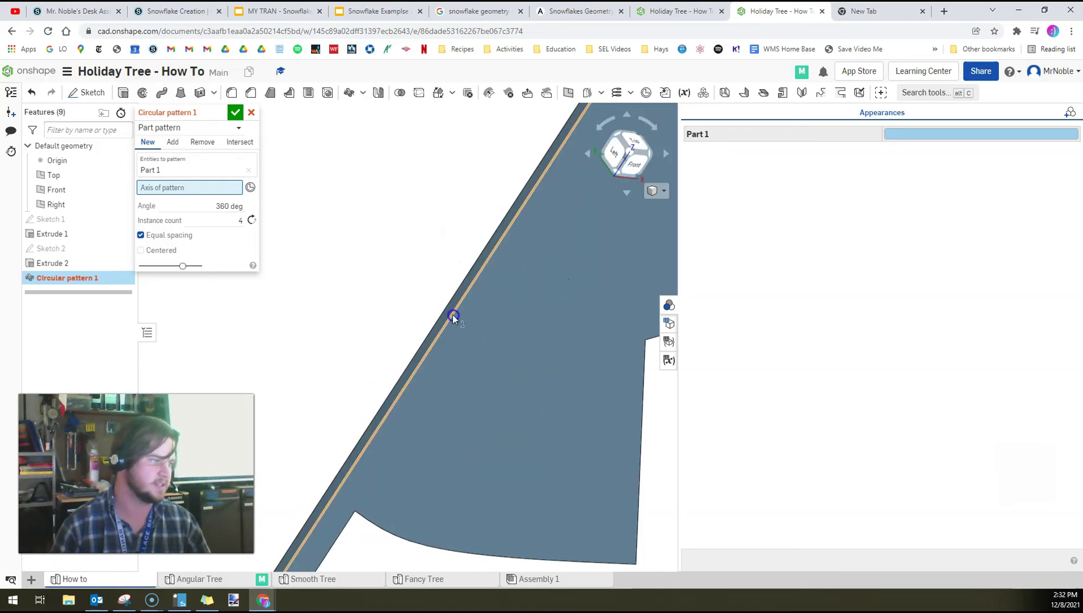
pyautogui.click(453, 315)
pyautogui.scroll(-5, 528, 333)
pyautogui.moveTo(534, 333); pyautogui.dragTo(324, 276, button='right')
pyautogui.click(237, 231)
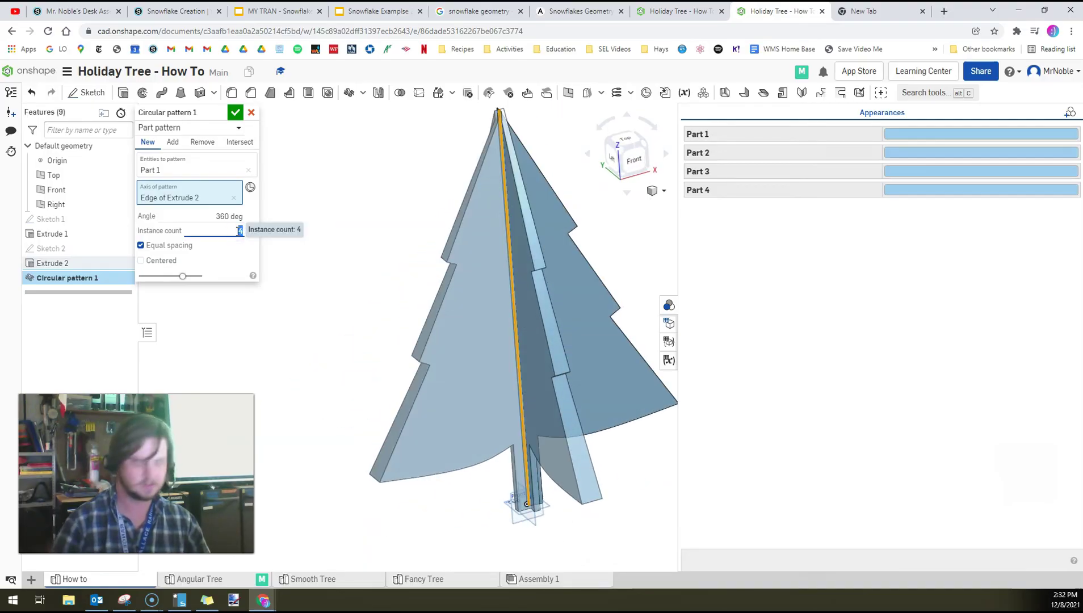
# Raise the pattern's instance count to 36 copies, equally spaced over 360 degrees.
pyautogui.press('Up')
pyautogui.press('Up')
pyautogui.press('Up')
pyautogui.press('Up')
pyautogui.press('Up')
pyautogui.press('Up')
pyautogui.press('Up')
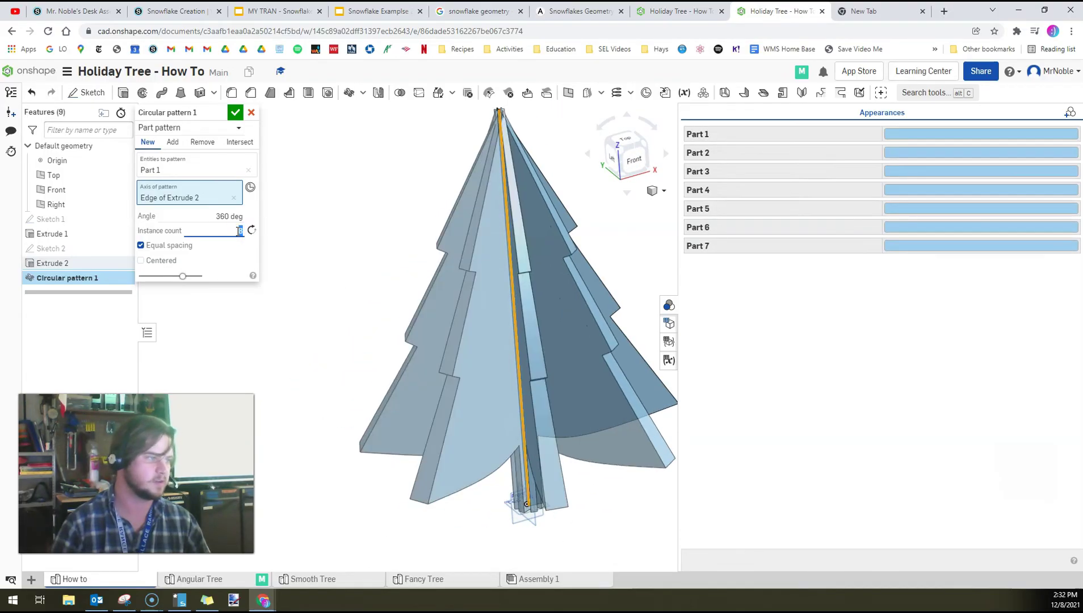
pyautogui.press('Up')
pyautogui.press('Up')
pyautogui.press('Up')
pyautogui.press('Up')
pyautogui.press('Up')
pyautogui.press('Up')
pyautogui.press('Up')
pyautogui.press('Up')
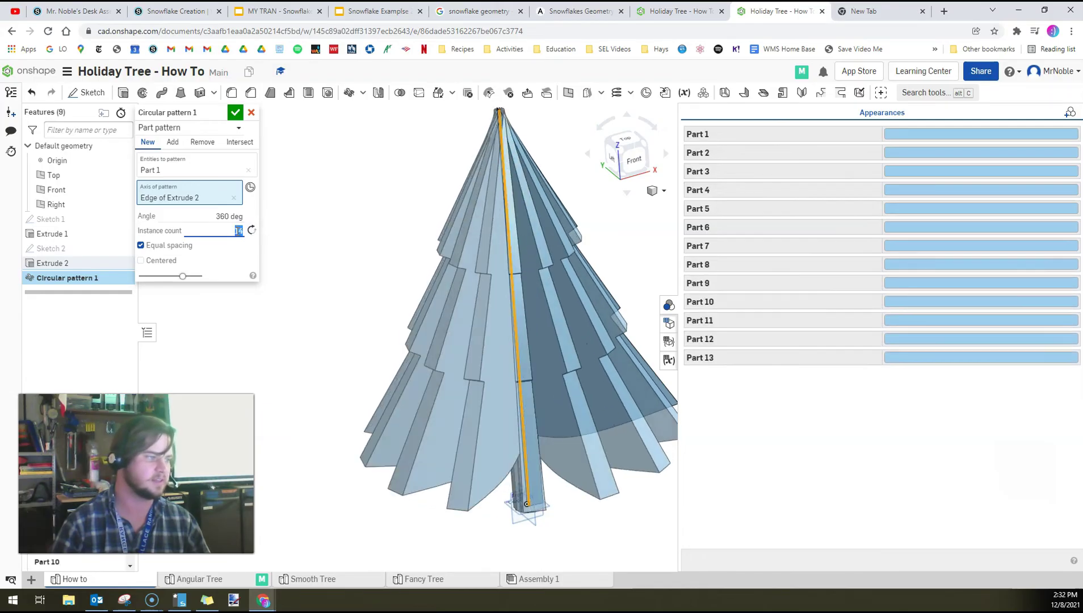
pyautogui.press('Up')
pyautogui.press('Up')
pyautogui.press('Up')
pyautogui.press('Up')
pyautogui.press('Up')
pyautogui.press('Up')
pyautogui.press('Up')
pyautogui.press('Up')
pyautogui.press('Up')
pyautogui.press('Up')
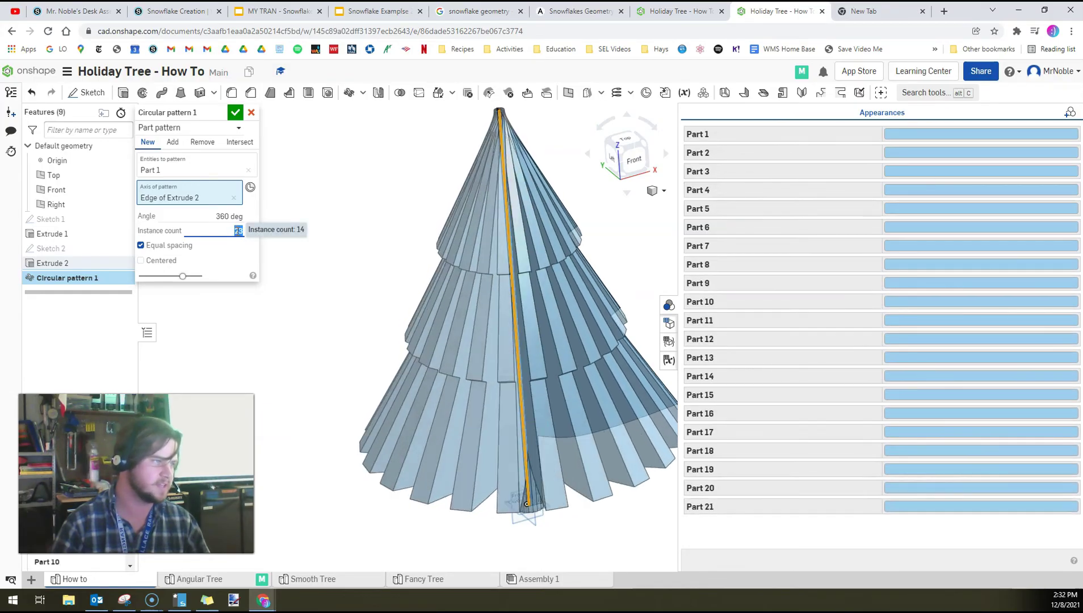
pyautogui.press('Up')
pyautogui.press('Up')
pyautogui.press('Up')
pyautogui.press('Up')
pyautogui.press('Up')
pyautogui.press('Up')
pyautogui.press('Up')
pyautogui.press('Up')
pyautogui.press('Up')
pyautogui.press('Up')
pyautogui.press('Up')
pyautogui.press('Up')
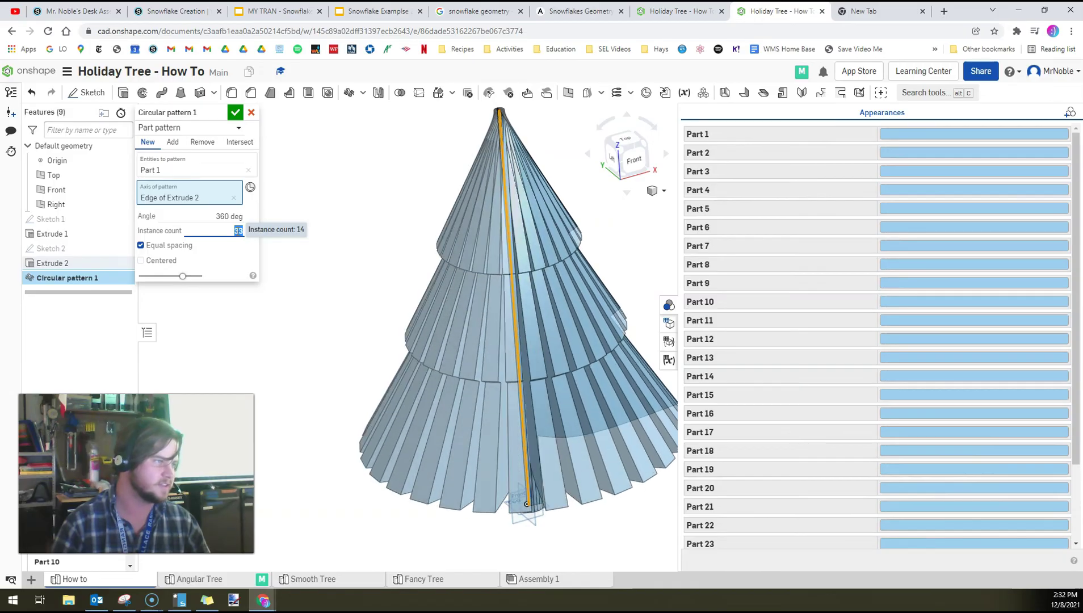
pyautogui.press('Up')
pyautogui.press('Up')
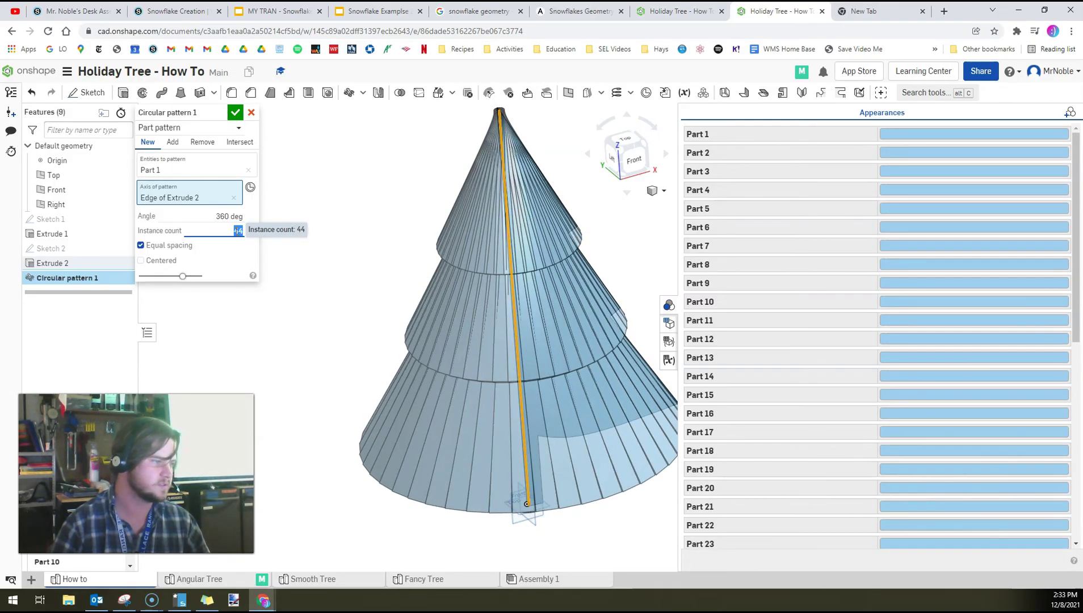
pyautogui.press('Down')
pyautogui.press('Down')
pyautogui.press('Down')
pyautogui.press('Down')
pyautogui.press('Down')
pyautogui.press('Down')
pyautogui.press('Down')
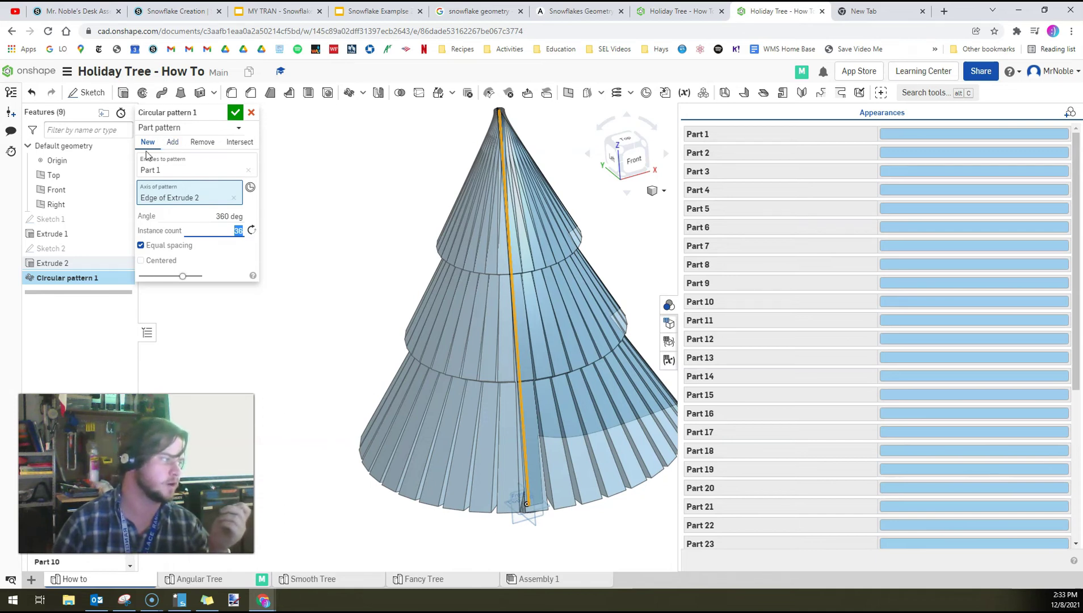
# Set the pattern to Add with Merge with all, confirm it, and view the tree from the front.
pyautogui.click(173, 142)
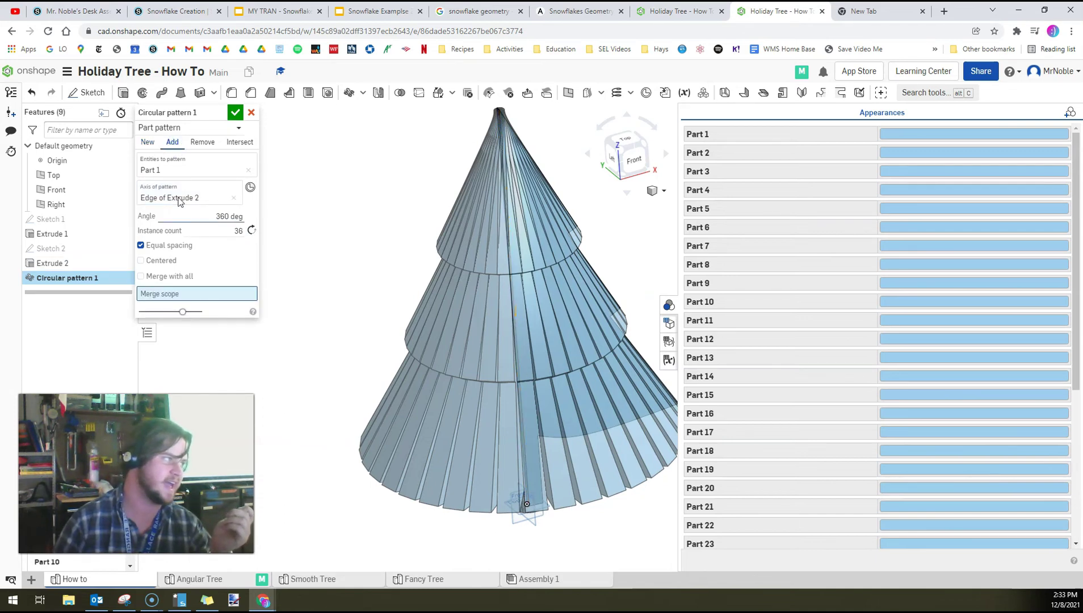
pyautogui.click(179, 278)
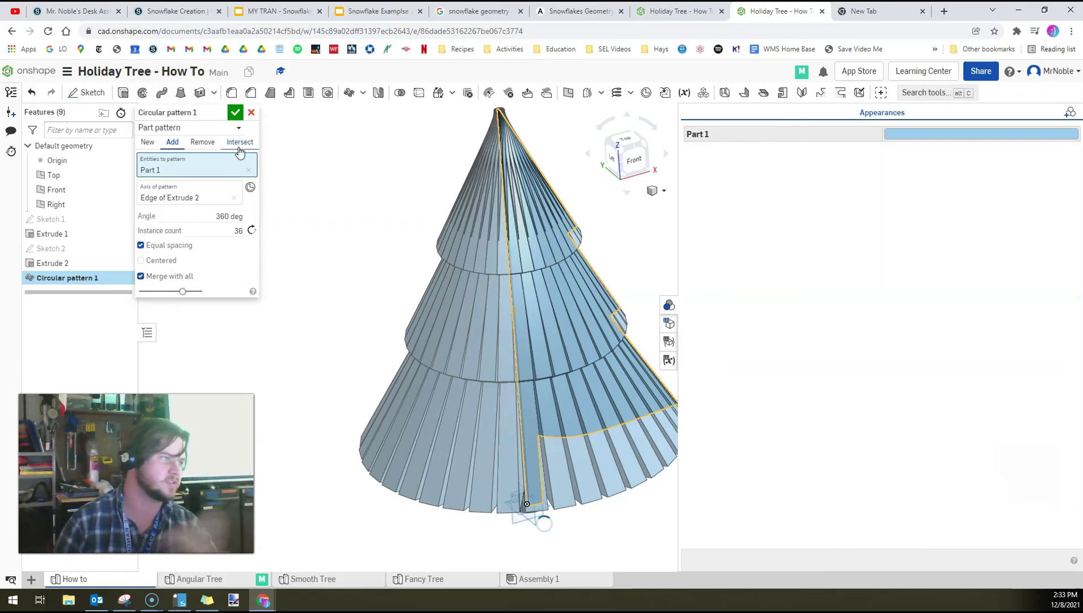
pyautogui.click(234, 114)
pyautogui.moveTo(309, 220); pyautogui.dragTo(413, 240, button='right')
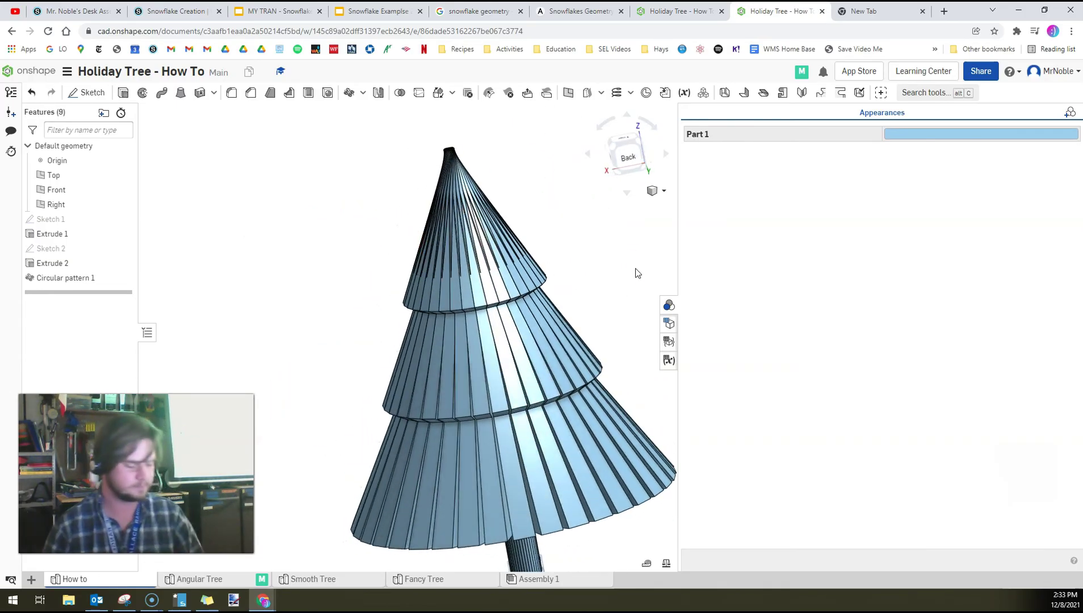
pyautogui.hotkey('shift', '1')
# Colour Part 1 dark green and start a face appearance with brown 995A0E.
pyautogui.click(668, 305)
pyautogui.click(1076, 304)
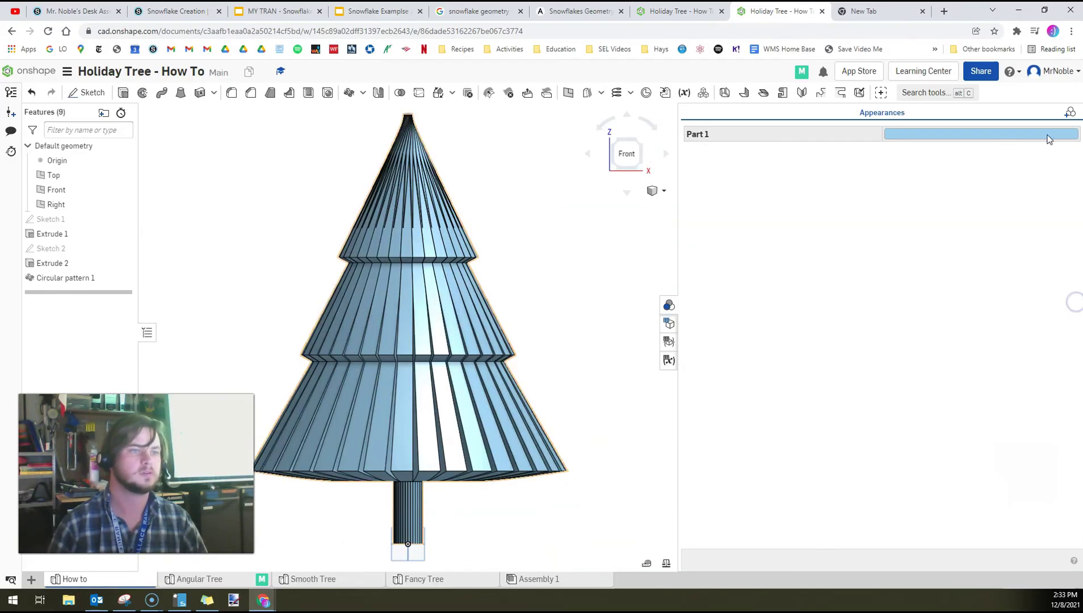
pyautogui.click(798, 138)
pyautogui.click(631, 210)
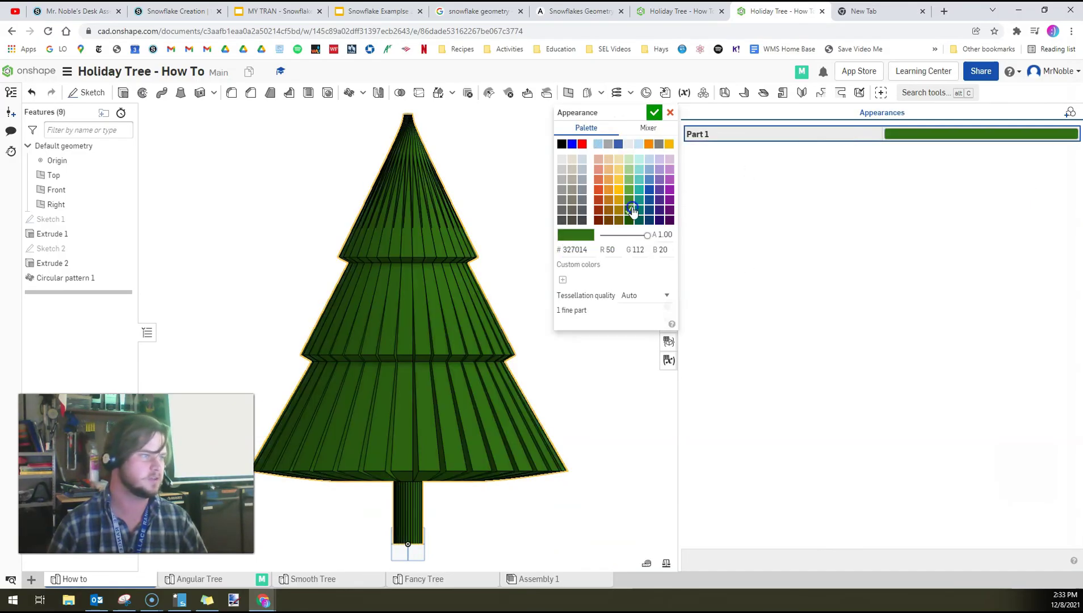
pyautogui.click(1069, 113)
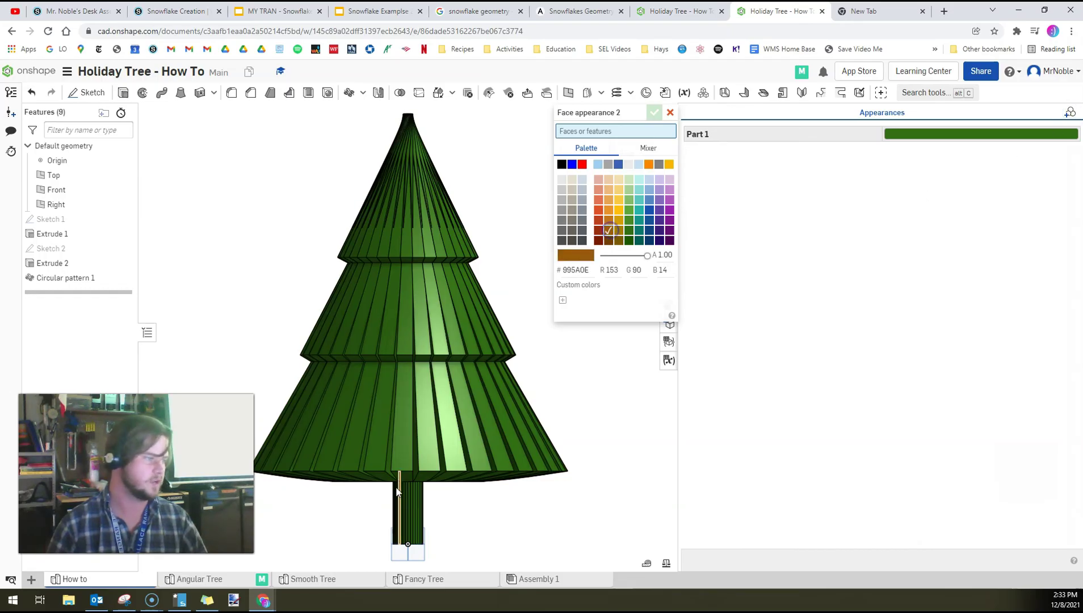
# Apply the brown to the 73 trunk faces and orbit to inspect the coloured tree.
pyautogui.moveTo(363, 505)
pyautogui.mouseDown()
pyautogui.moveTo(476, 553)
pyautogui.moveTo(370, 511)
pyautogui.mouseUp()
pyautogui.click(355, 520)
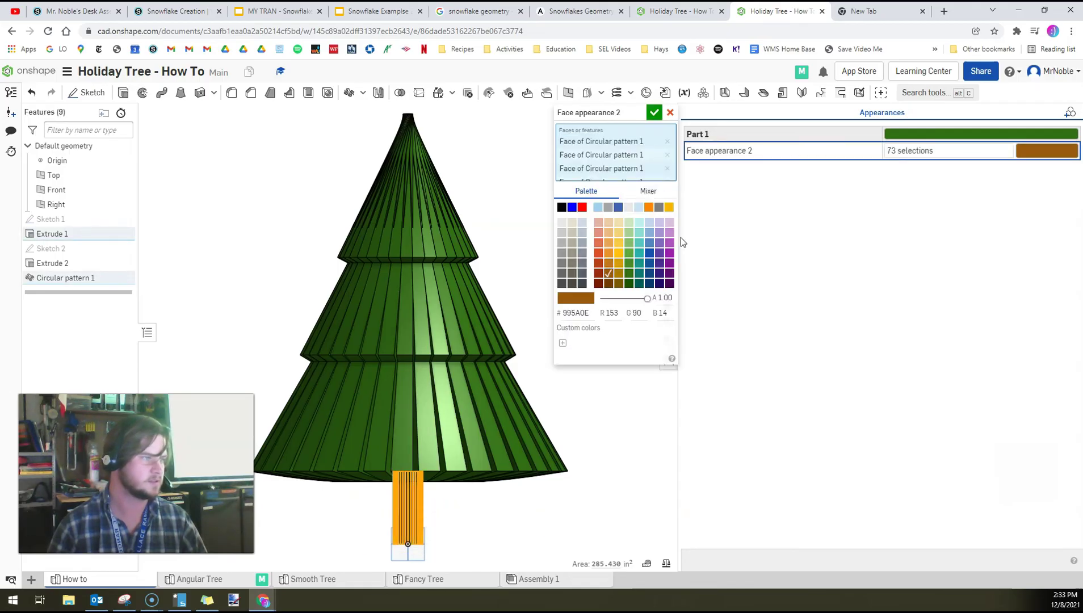
pyautogui.click(655, 115)
pyautogui.moveTo(515, 531)
pyautogui.mouseDown(button='right')
pyautogui.moveTo(515, 502)
pyautogui.moveTo(516, 545)
pyautogui.moveTo(464, 540)
pyautogui.moveTo(498, 543)
pyautogui.mouseUp(button='right')
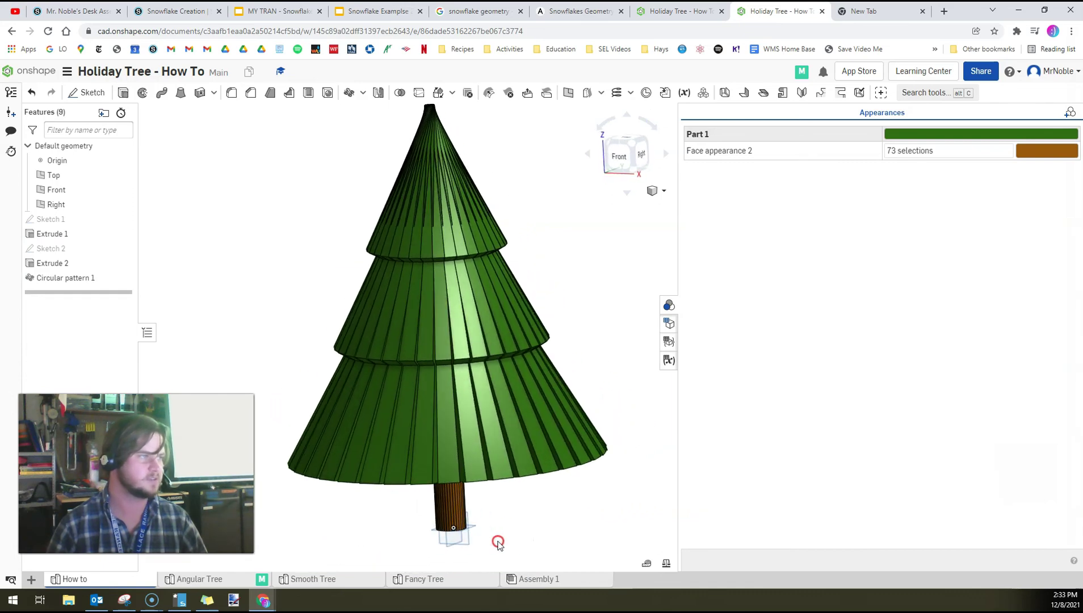
pyautogui.moveTo(495, 242); pyautogui.dragTo(476, 197, button='right')
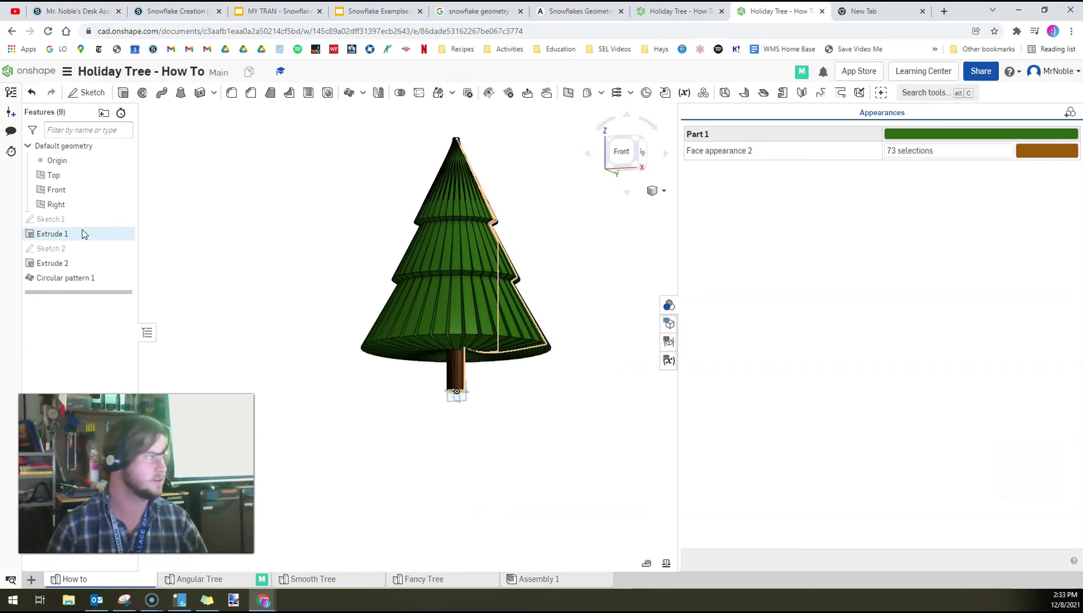
pyautogui.moveTo(312, 343)
pyautogui.mouseDown(button='right')
pyautogui.moveTo(358, 375)
pyautogui.moveTo(290, 324)
pyautogui.moveTo(240, 321)
pyautogui.moveTo(369, 365)
pyautogui.mouseUp(button='right')
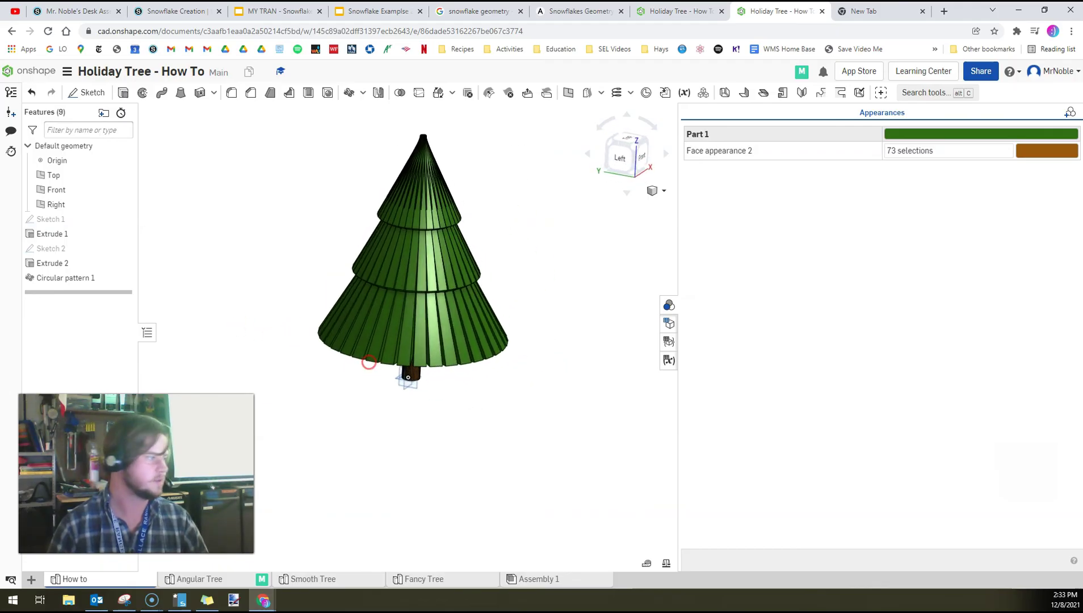
# In Fancy Tree, roll back to Sketch 1, then step through Extrude 1, Chamfer 1 and Sketch 2.
pyautogui.click(452, 578)
pyautogui.moveTo(486, 460); pyautogui.dragTo(514, 454, button='right')
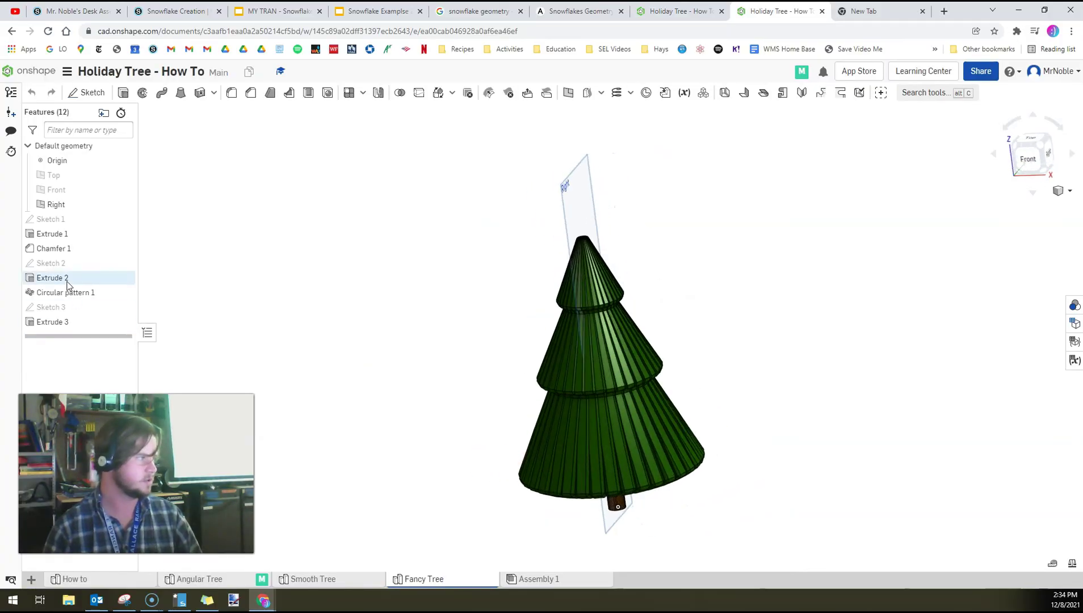
pyautogui.moveTo(95, 336)
pyautogui.mouseDown()
pyautogui.moveTo(100, 223)
pyautogui.moveTo(97, 233)
pyautogui.mouseUp()
pyautogui.moveTo(324, 324); pyautogui.dragTo(340, 352, button='right')
pyautogui.moveTo(111, 238); pyautogui.dragTo(109, 248)
pyautogui.moveTo(244, 347); pyautogui.dragTo(279, 334, button='right')
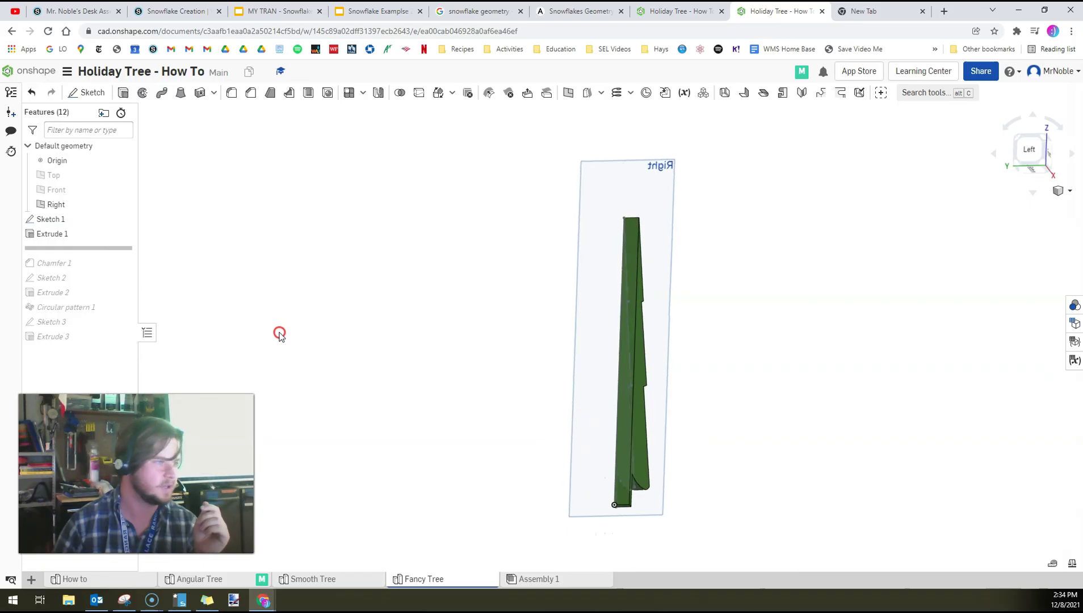
pyautogui.moveTo(67, 249); pyautogui.dragTo(67, 263)
pyautogui.moveTo(328, 336); pyautogui.dragTo(295, 329, button='right')
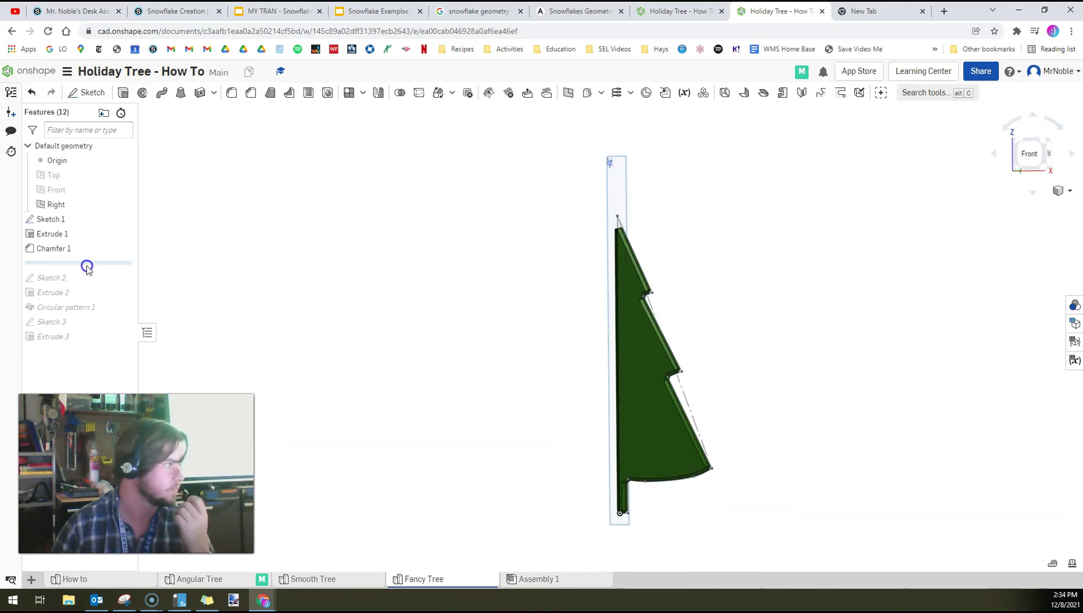
pyautogui.moveTo(81, 285); pyautogui.dragTo(80, 282)
pyautogui.moveTo(497, 468)
pyautogui.mouseDown(button='right')
pyautogui.moveTo(493, 420)
pyautogui.moveTo(732, 474)
pyautogui.moveTo(728, 453)
pyautogui.moveTo(734, 476)
pyautogui.moveTo(718, 474)
pyautogui.moveTo(744, 462)
pyautogui.moveTo(725, 472)
pyautogui.mouseUp(button='right')
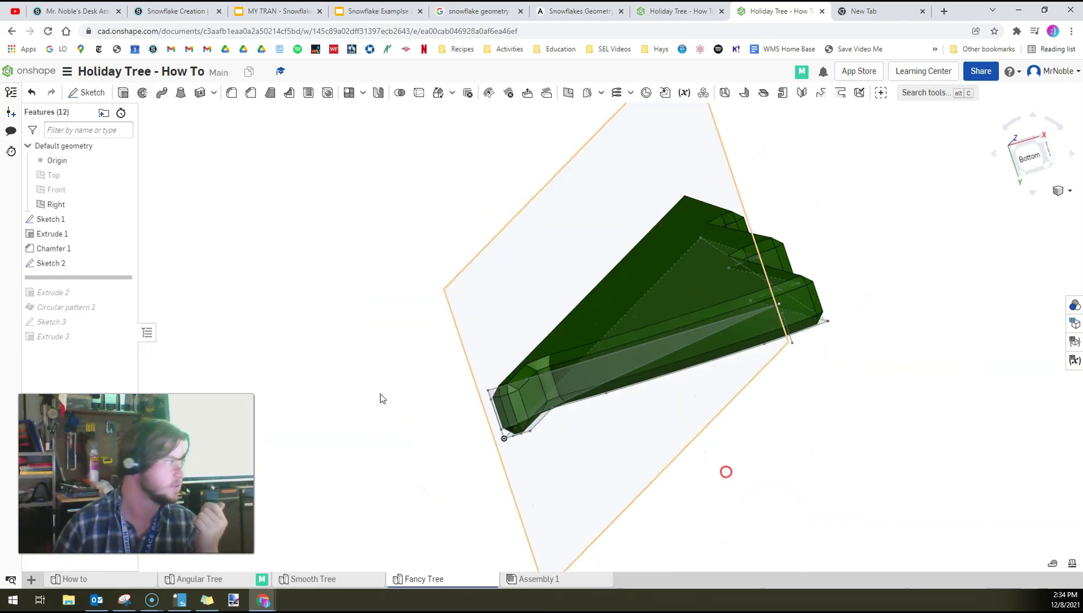
# Roll forward to Extrude 2, review its Remove cut at 81.5 in depth, and confirm it.
pyautogui.moveTo(96, 301); pyautogui.dragTo(96, 300)
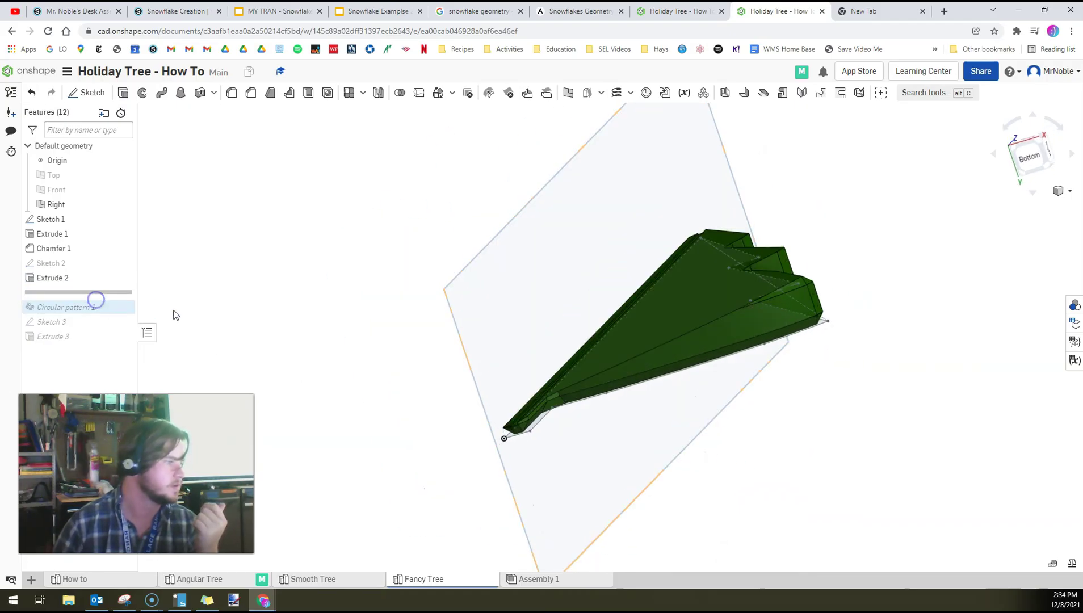
pyautogui.doubleClick(68, 278)
pyautogui.moveTo(514, 205); pyautogui.dragTo(540, 227, button='right')
pyautogui.scroll(-5, 539, 227)
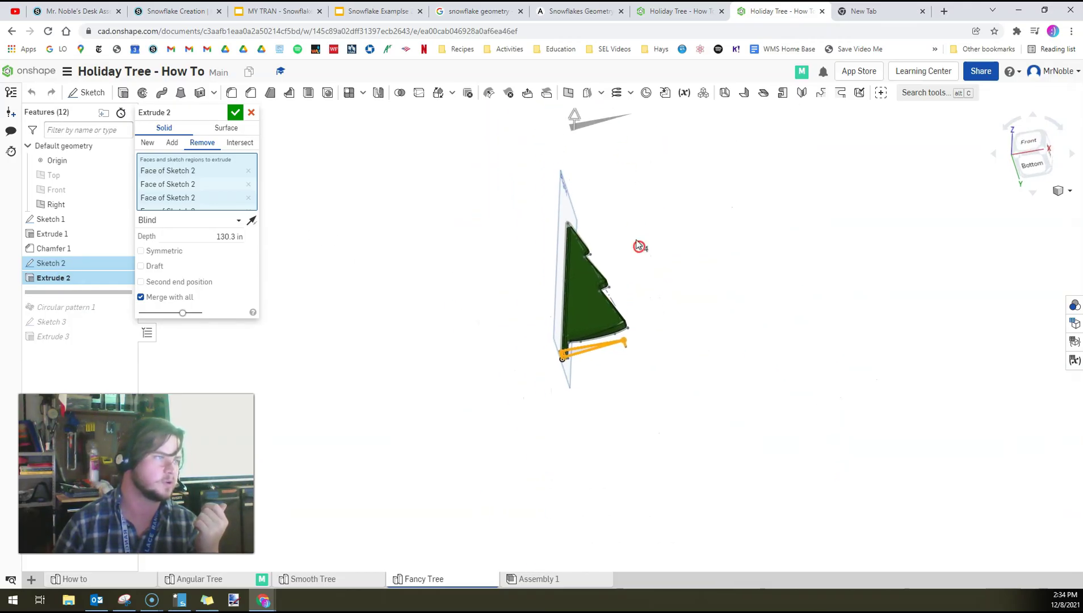
pyautogui.moveTo(664, 304); pyautogui.dragTo(634, 291, button='right')
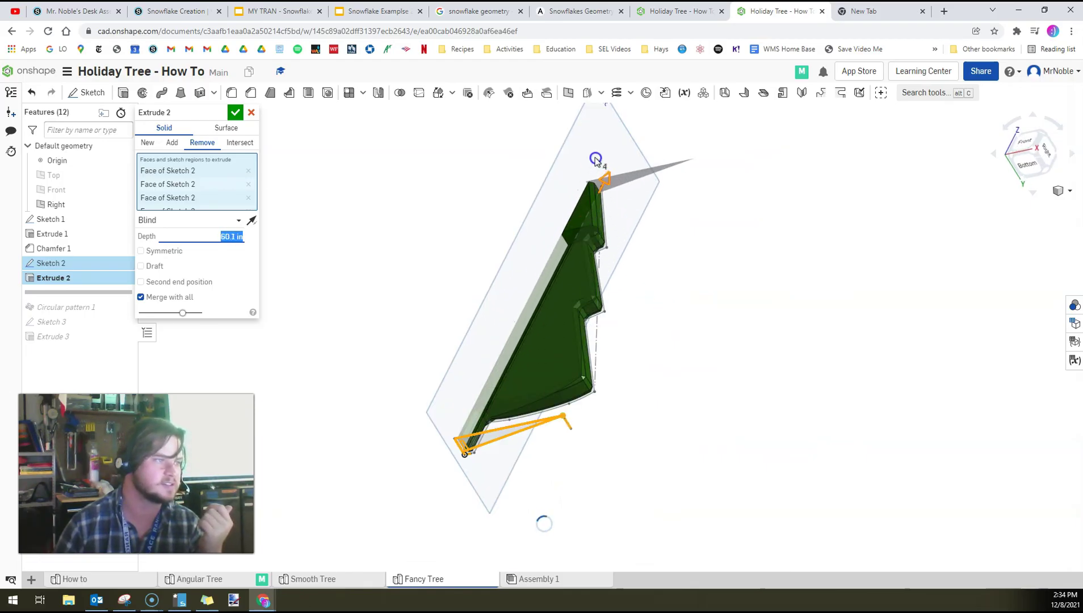
pyautogui.click(233, 114)
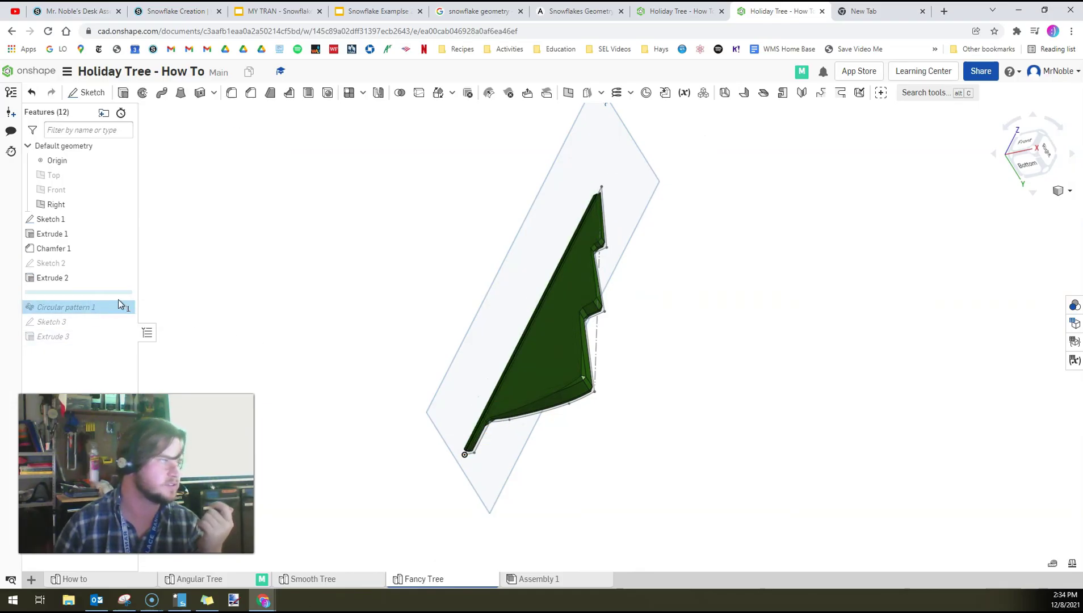
# Orbit and zoom around the finished Fancy Tree to inspect its brown cylindrical trunk from below.
pyautogui.moveTo(243, 352); pyautogui.dragTo(417, 351, button='right')
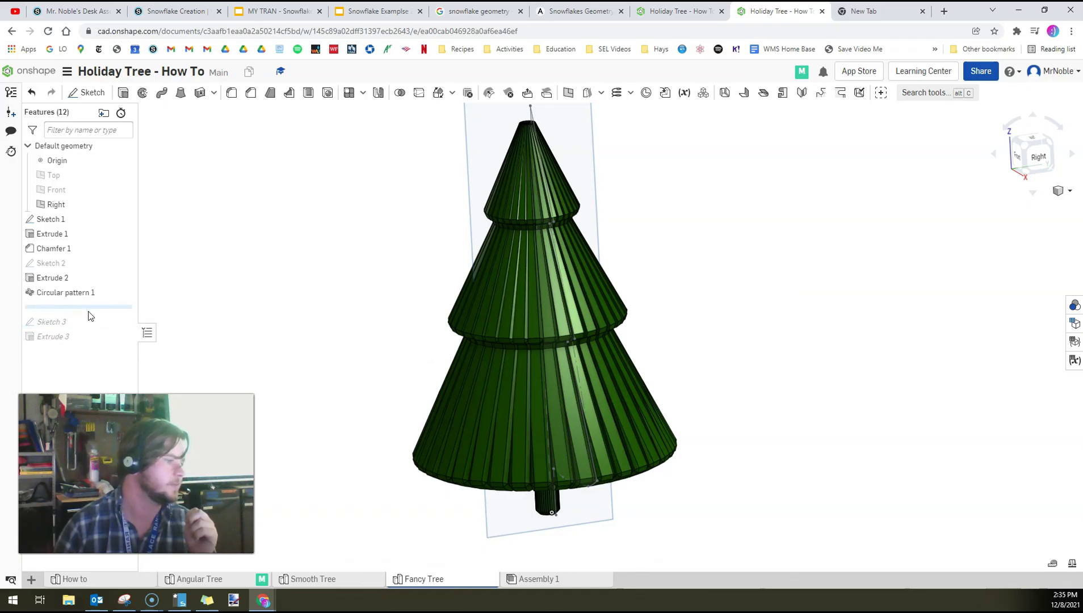
pyautogui.moveTo(357, 504); pyautogui.dragTo(464, 466, button='right')
pyautogui.scroll(5, 525, 465)
pyautogui.scroll(3, 464, 466)
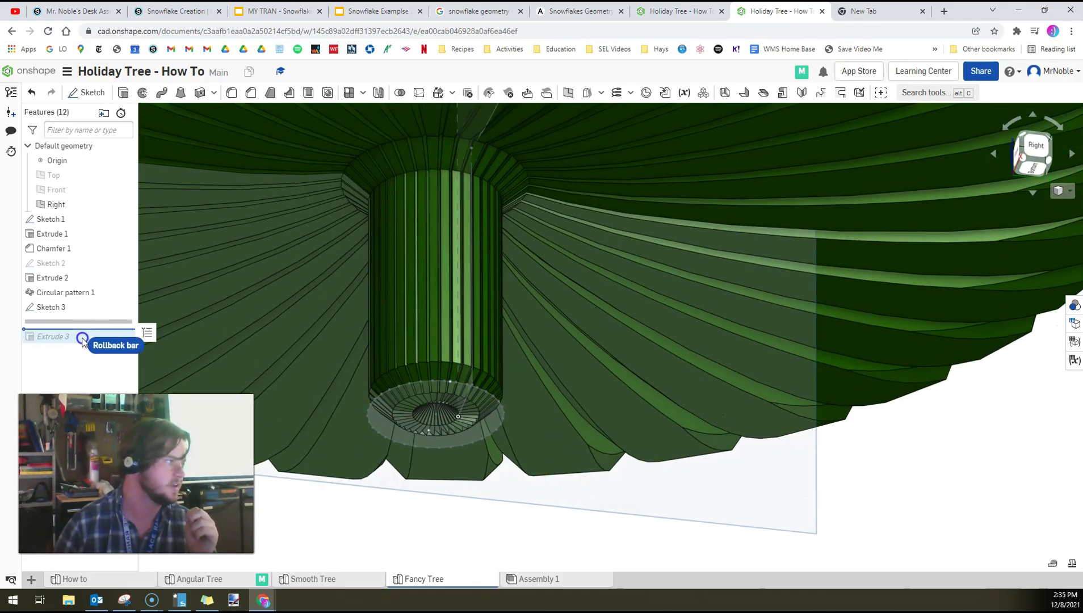
pyautogui.scroll(-3, 520, 416)
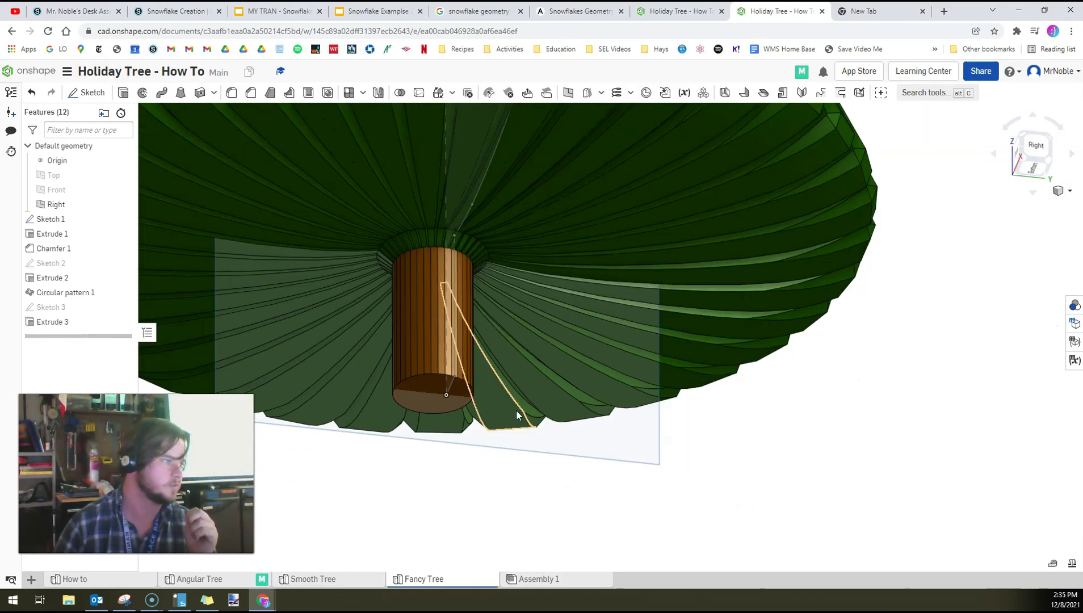
pyautogui.scroll(-3, 513, 455)
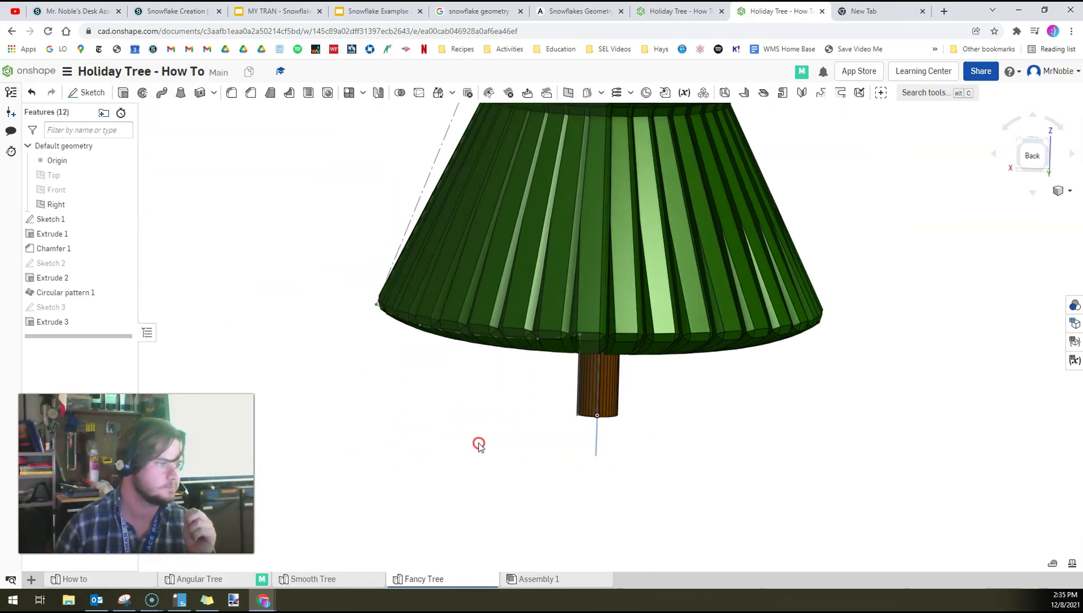
pyautogui.scroll(-3, 366, 385)
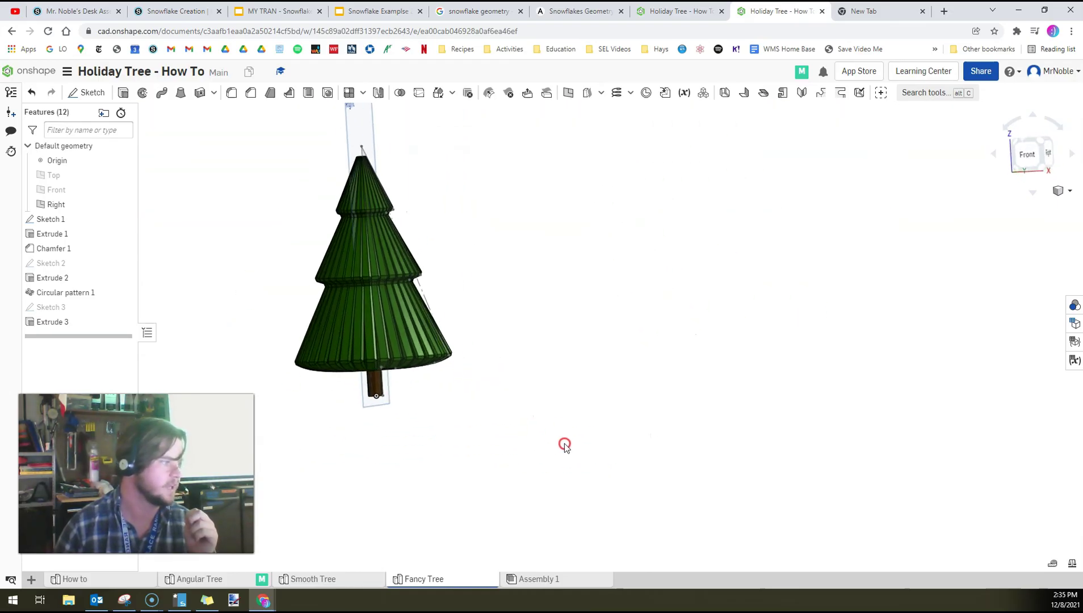